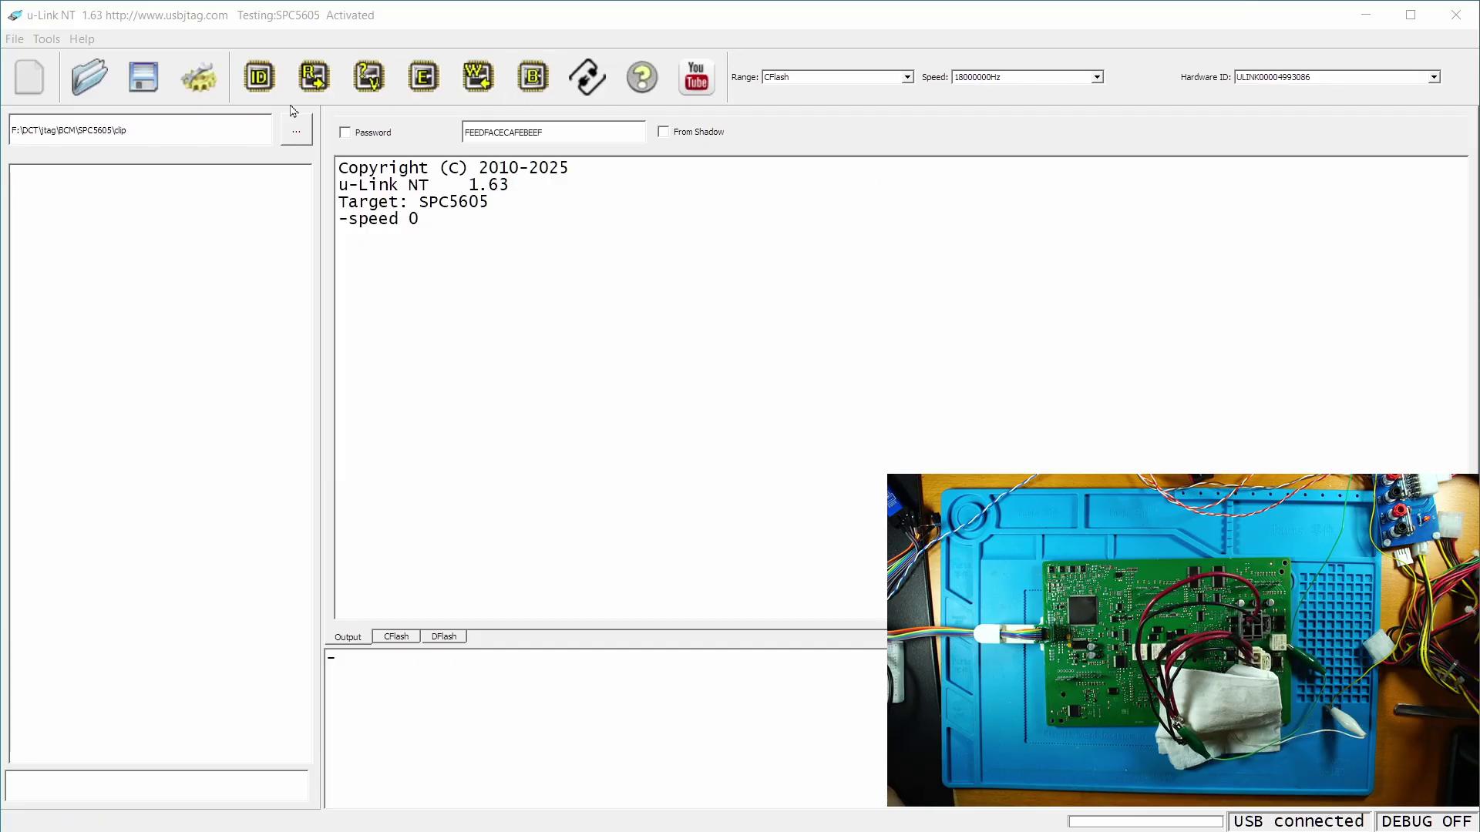
- Detect the SPC5605 chip and back up its CFlash, read and verified, to a binary file in the clip folder under the suggested name
{"action": "left_click", "coordinate": [260, 77]}
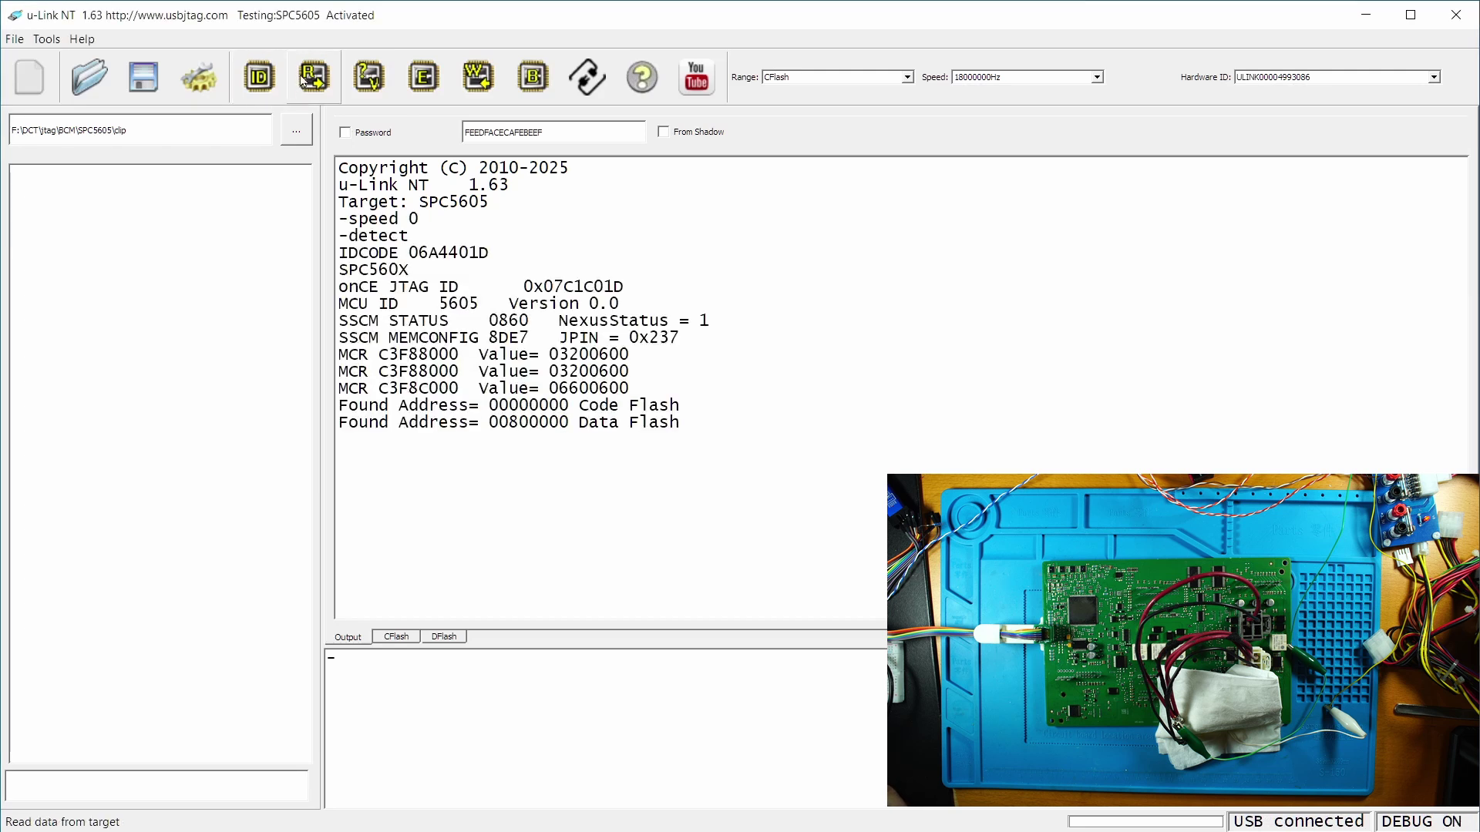
{"action": "left_click", "coordinate": [304, 79]}
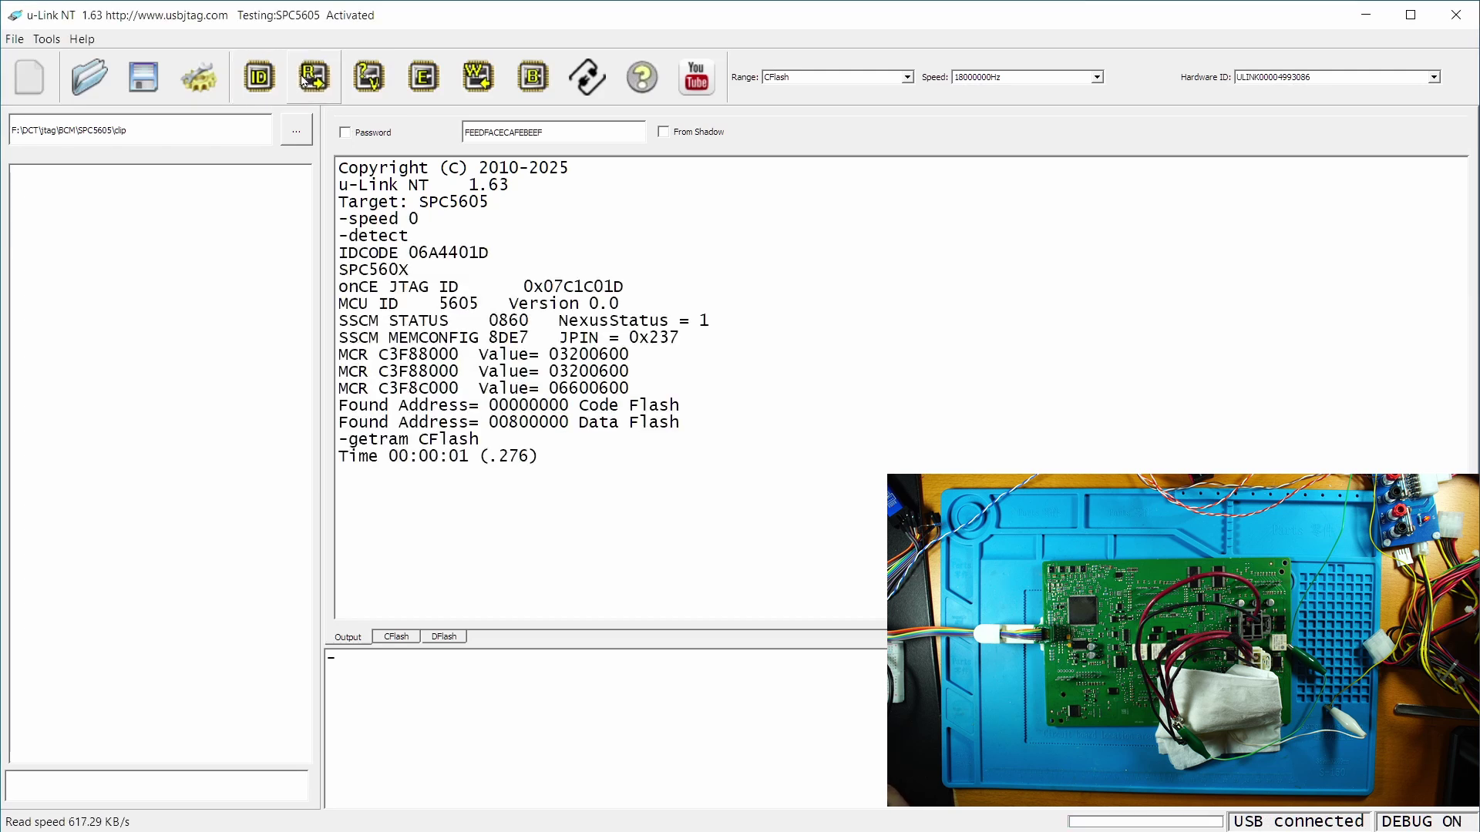
{"action": "left_click", "coordinate": [370, 73]}
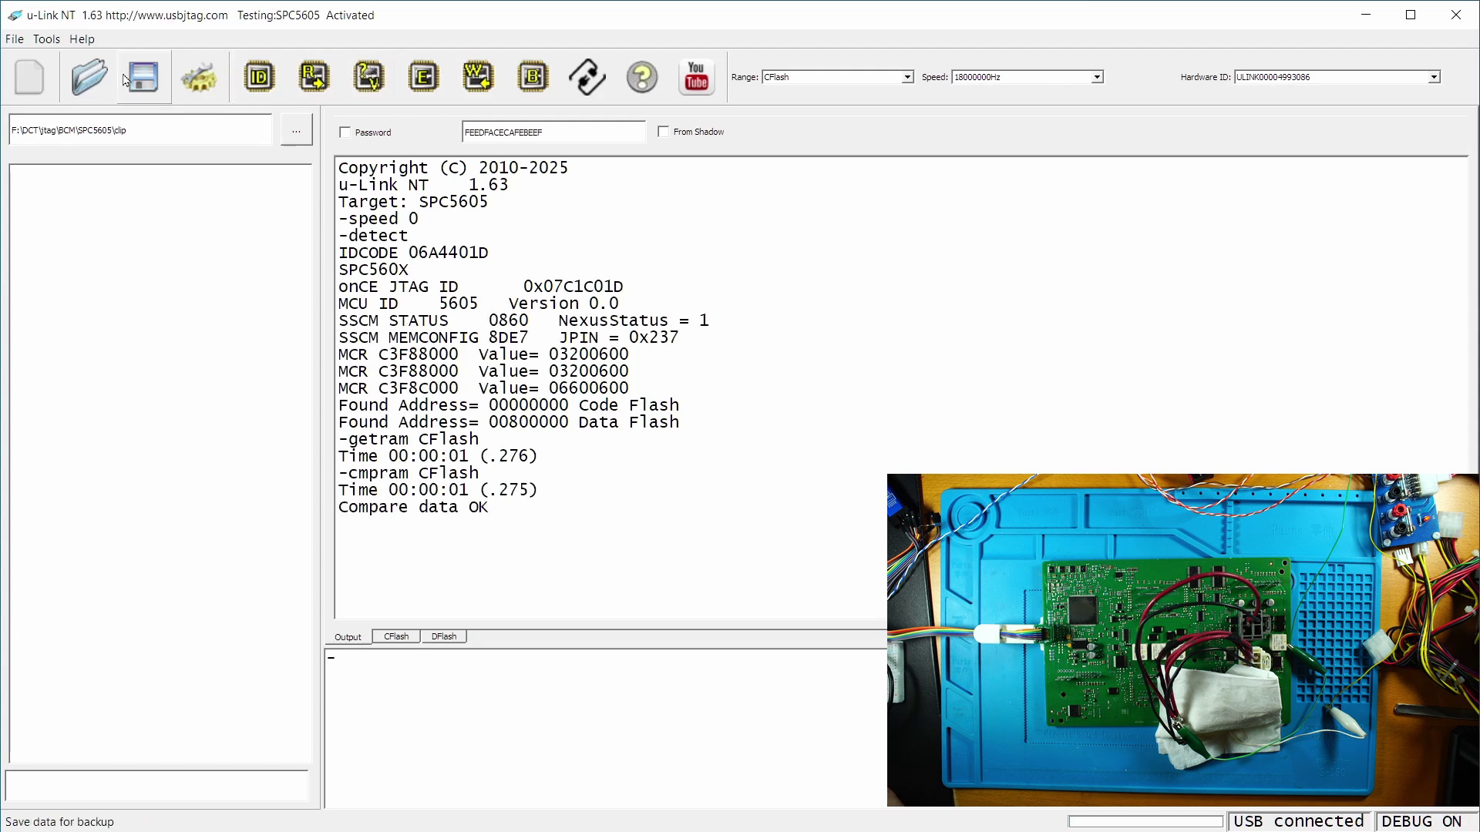
{"action": "left_click", "coordinate": [162, 75]}
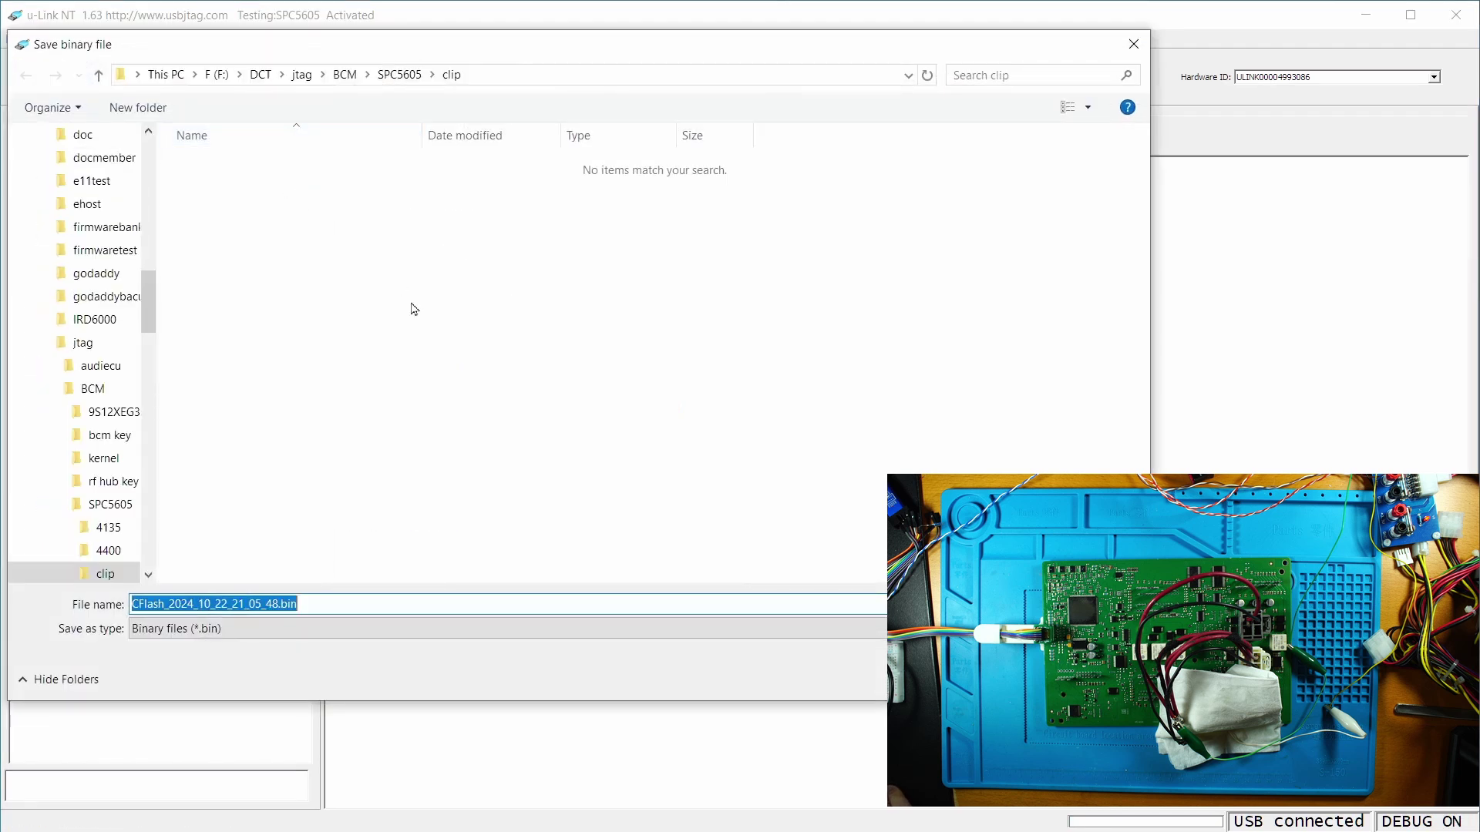
{"action": "key", "text": "Return"}
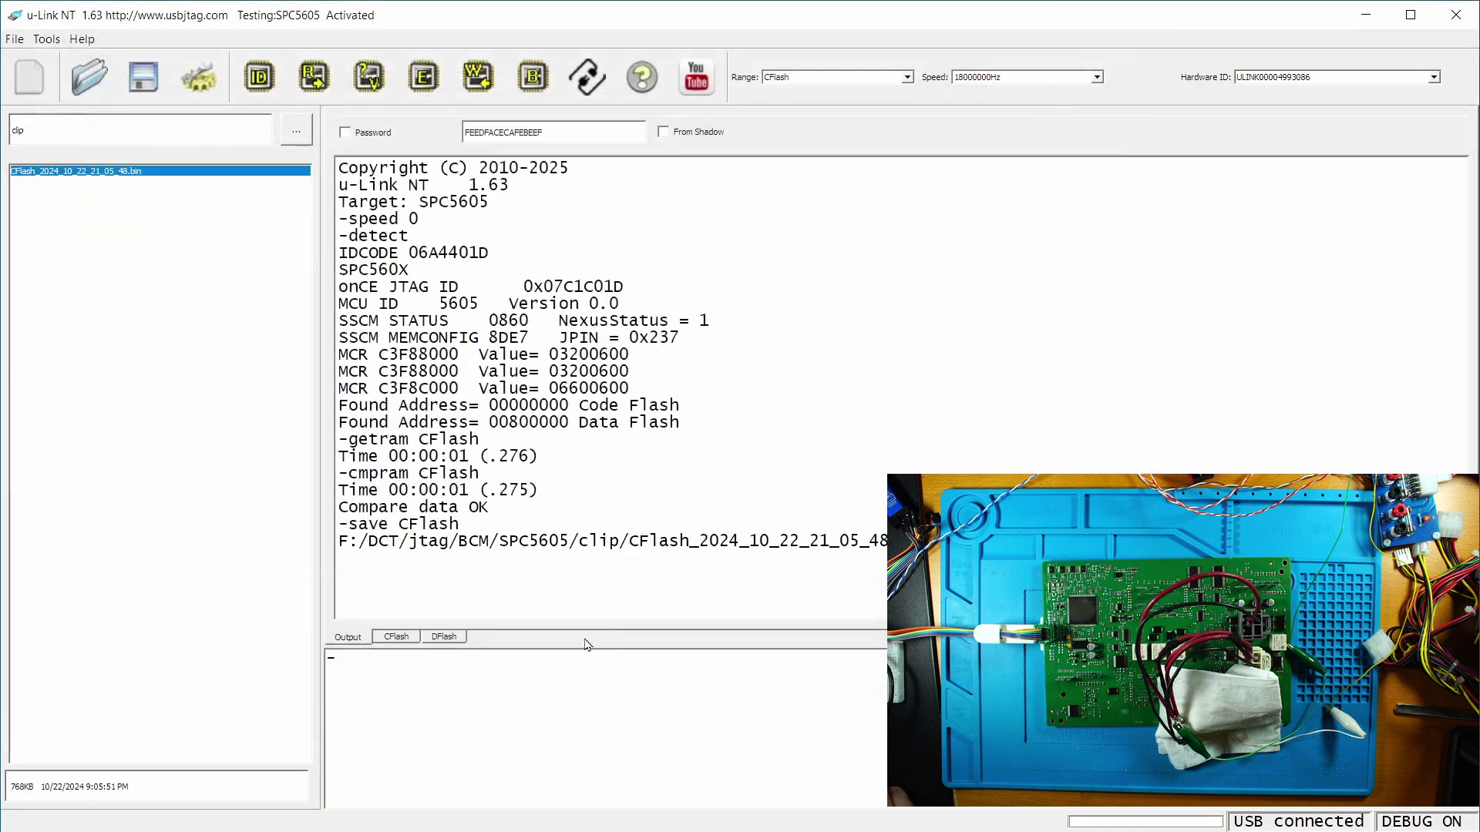
- Read and verify the DFlash, and save it as a binary file in the clip folder under the suggested name
{"action": "left_click", "coordinate": [458, 637]}
{"action": "left_click", "coordinate": [313, 76]}
{"action": "left_click", "coordinate": [359, 640]}
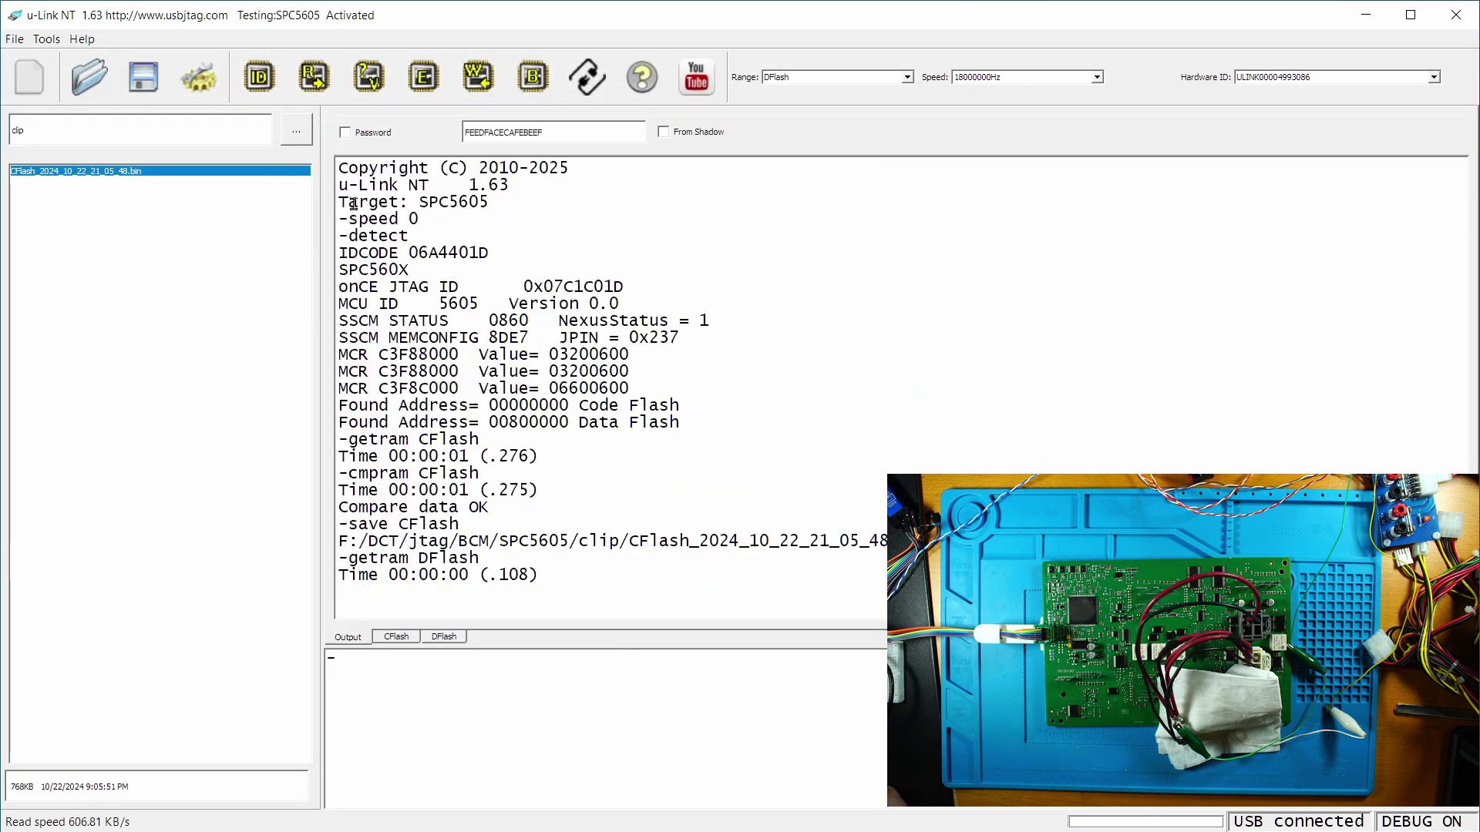
{"action": "left_click", "coordinate": [370, 76]}
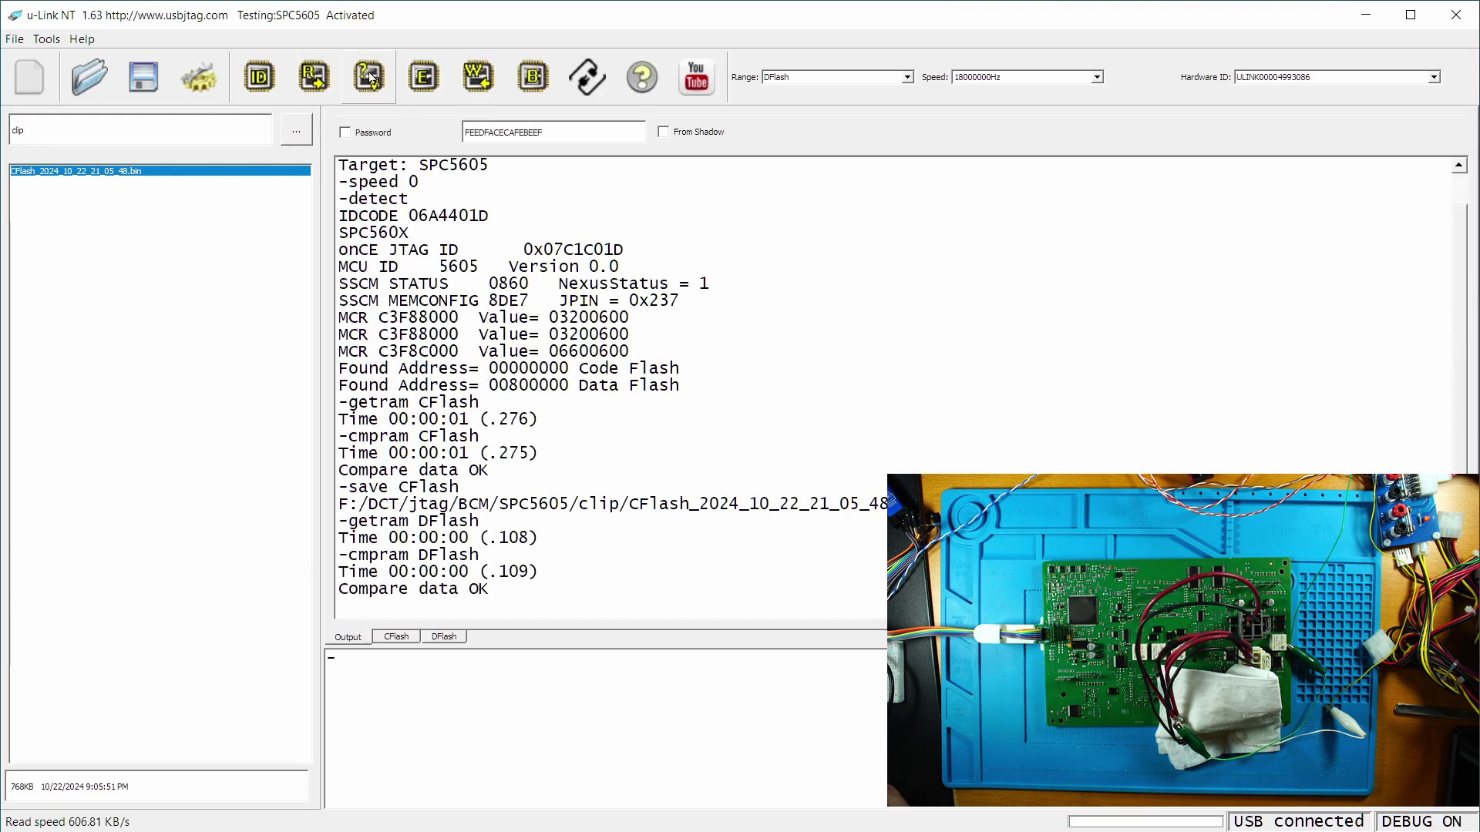
{"action": "left_click", "coordinate": [143, 77]}
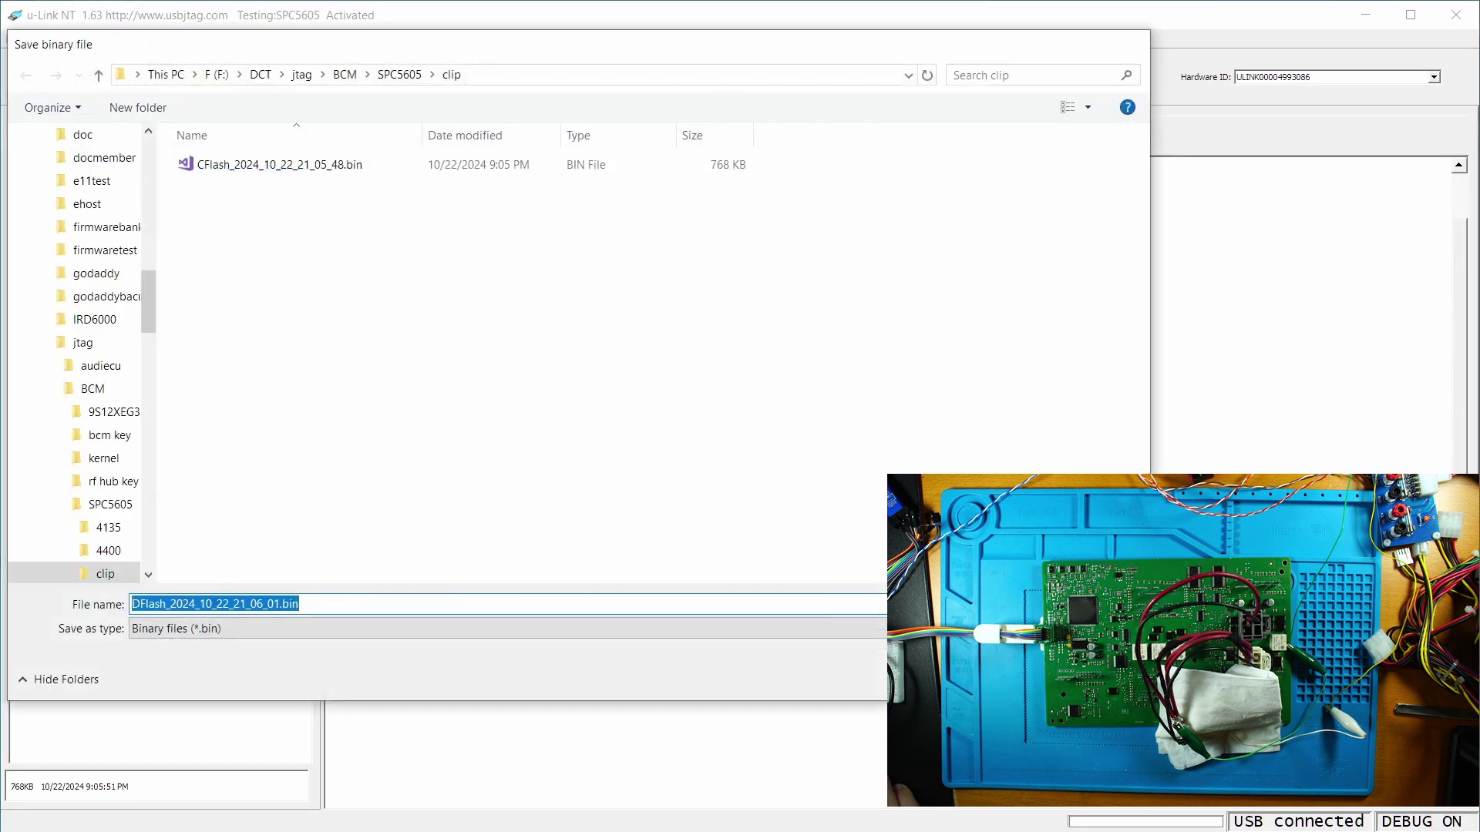
{"action": "key", "text": "Return"}
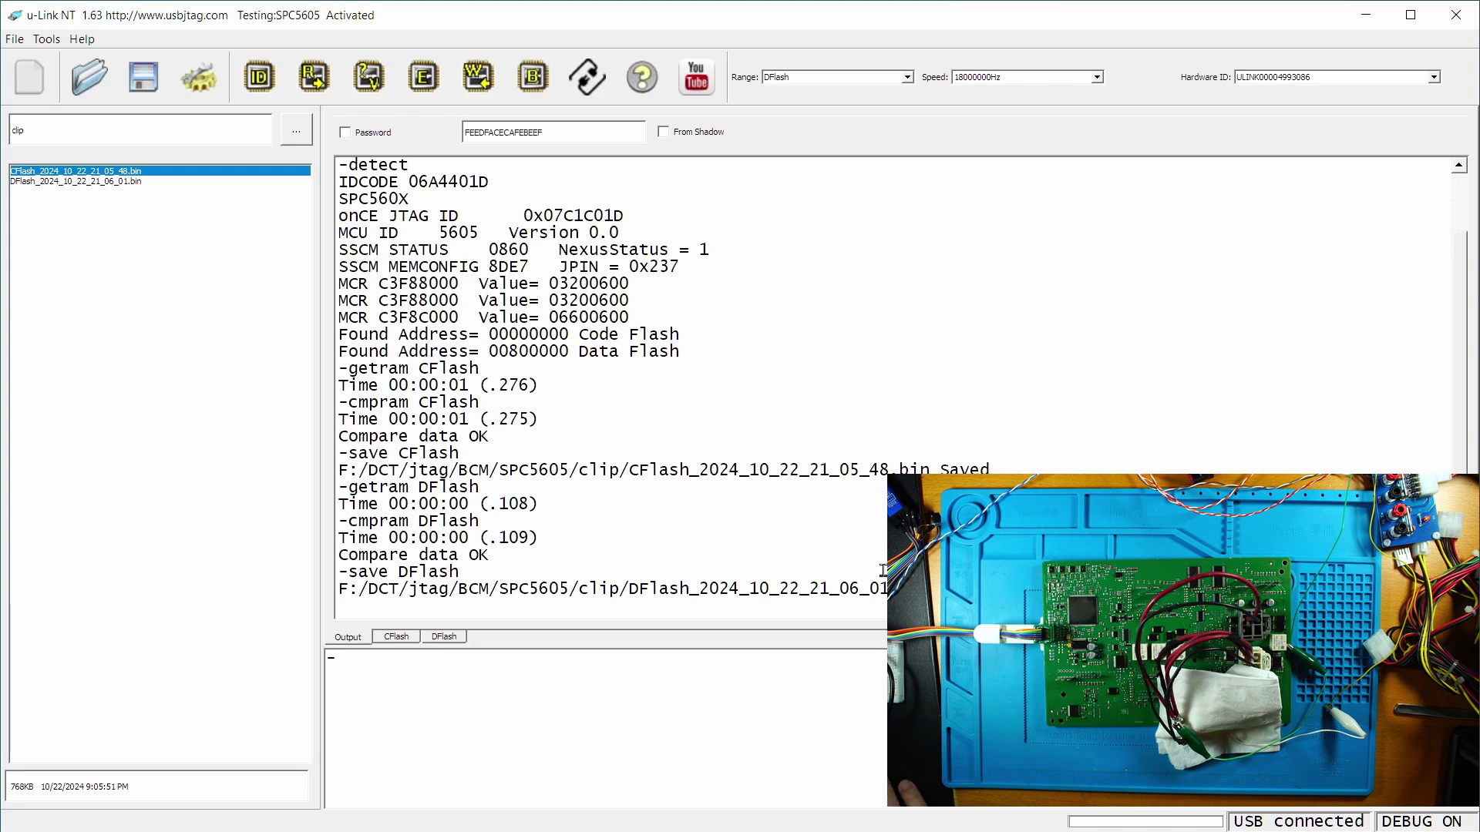
- Erase the chip's DFlash range, followed by its CFlash range
{"action": "left_click", "coordinate": [415, 74]}
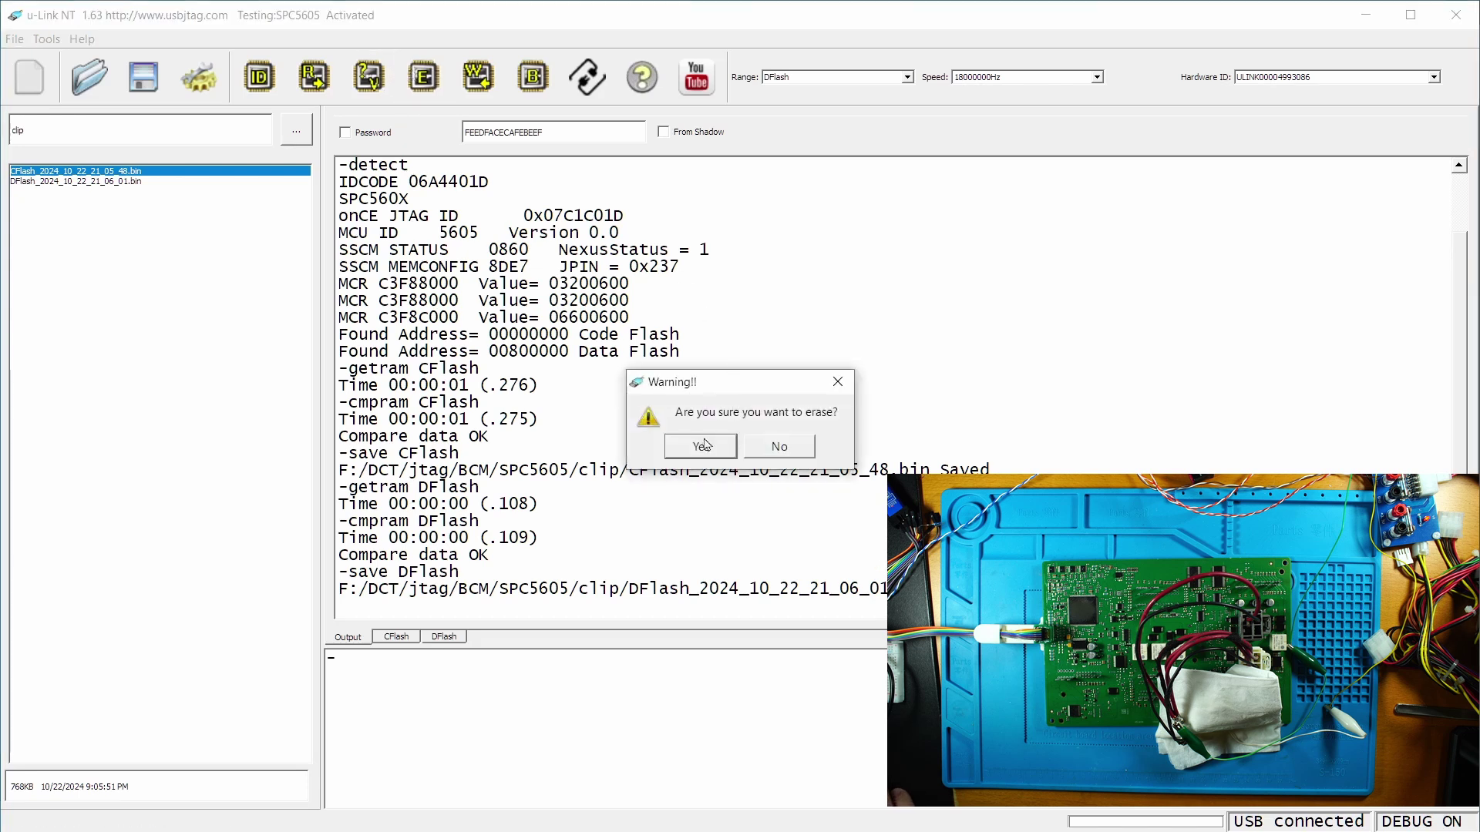
{"action": "left_click", "coordinate": [702, 444]}
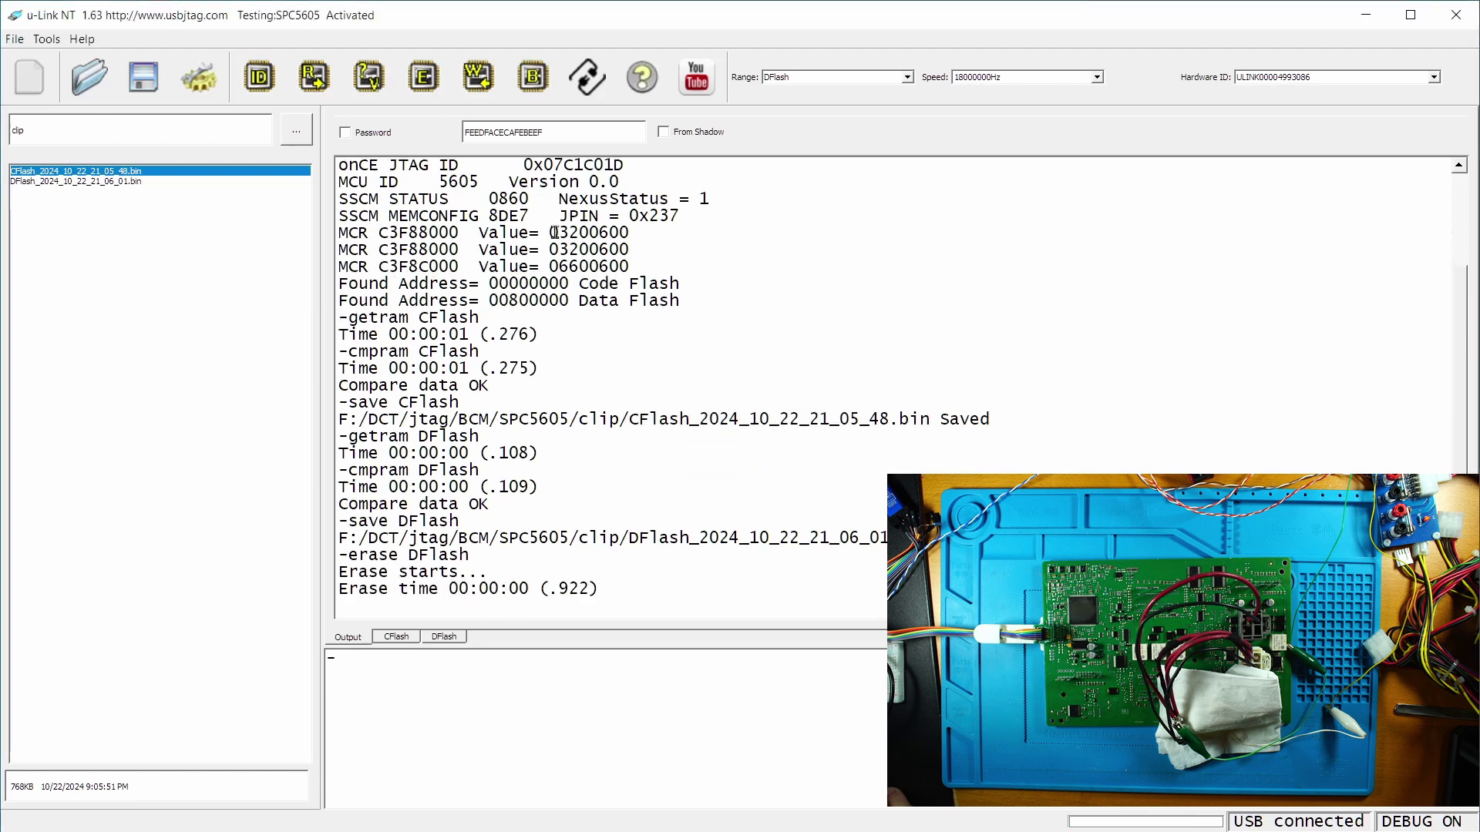
{"action": "left_click", "coordinate": [793, 80]}
{"action": "left_click", "coordinate": [799, 90]}
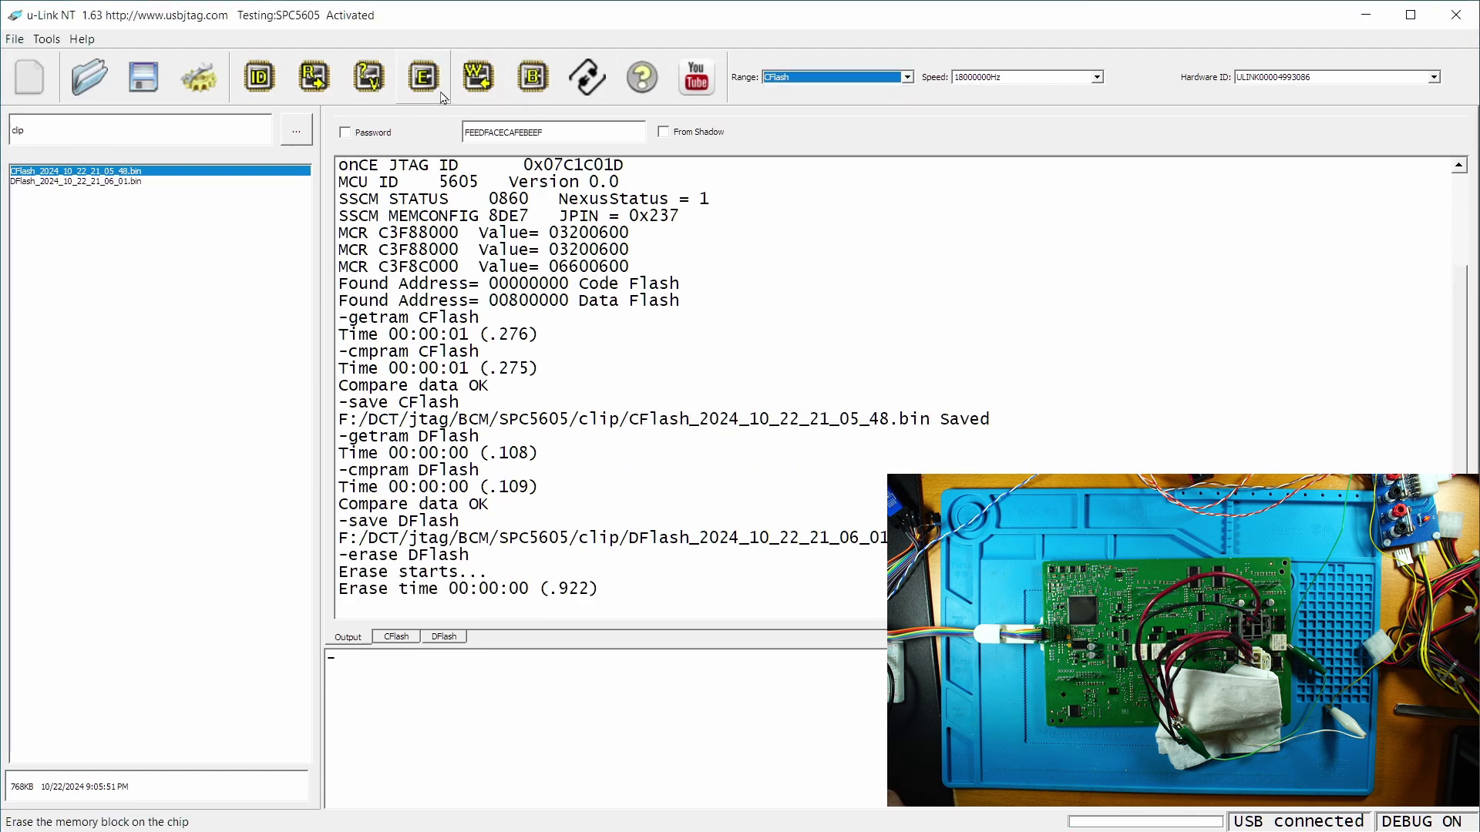
{"action": "left_click", "coordinate": [423, 77]}
{"action": "left_click", "coordinate": [704, 460]}
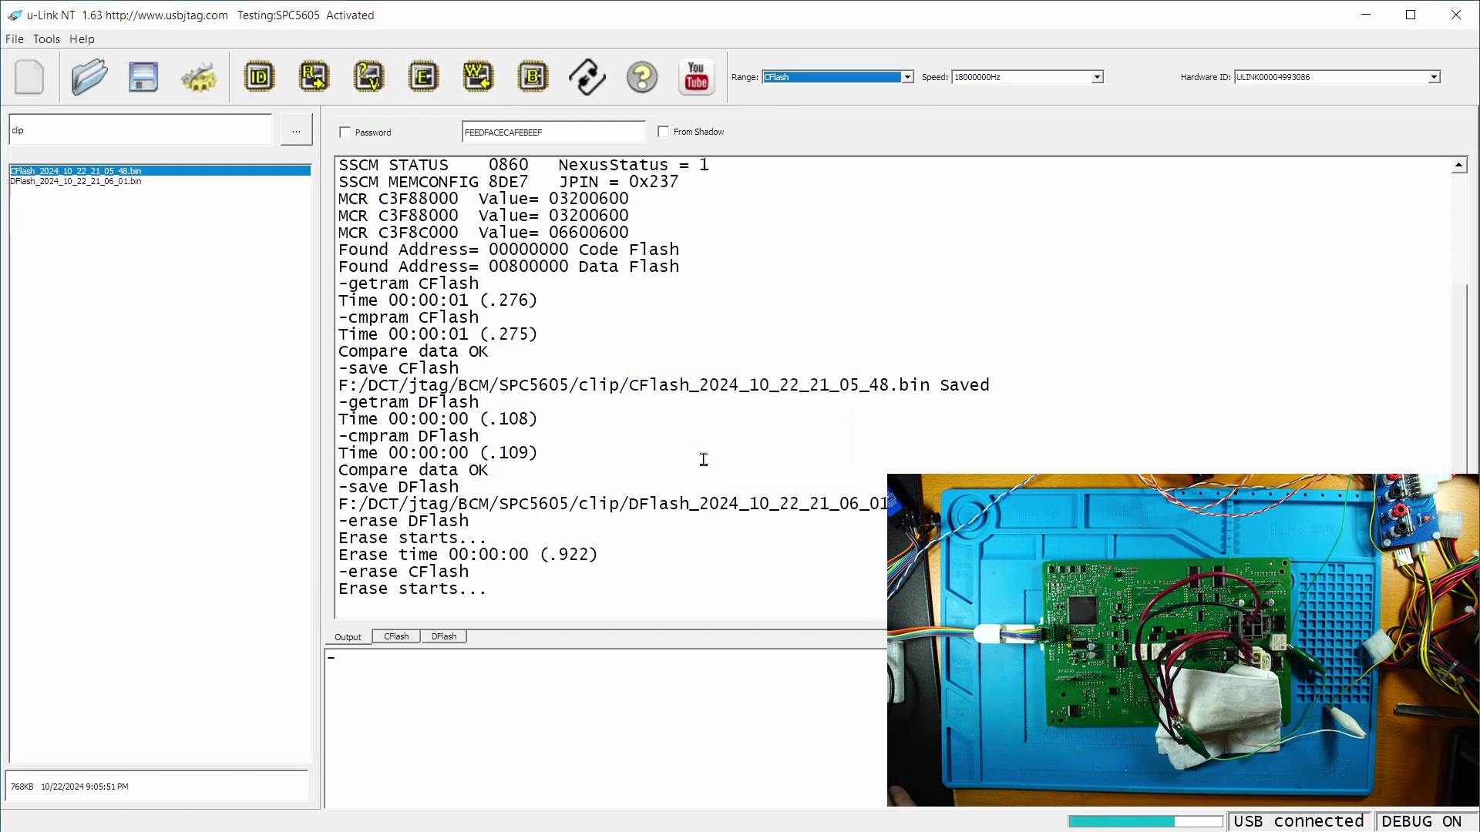
- Run a blank check on the CFlash range and on the DFlash range
{"action": "left_click", "coordinate": [539, 85]}
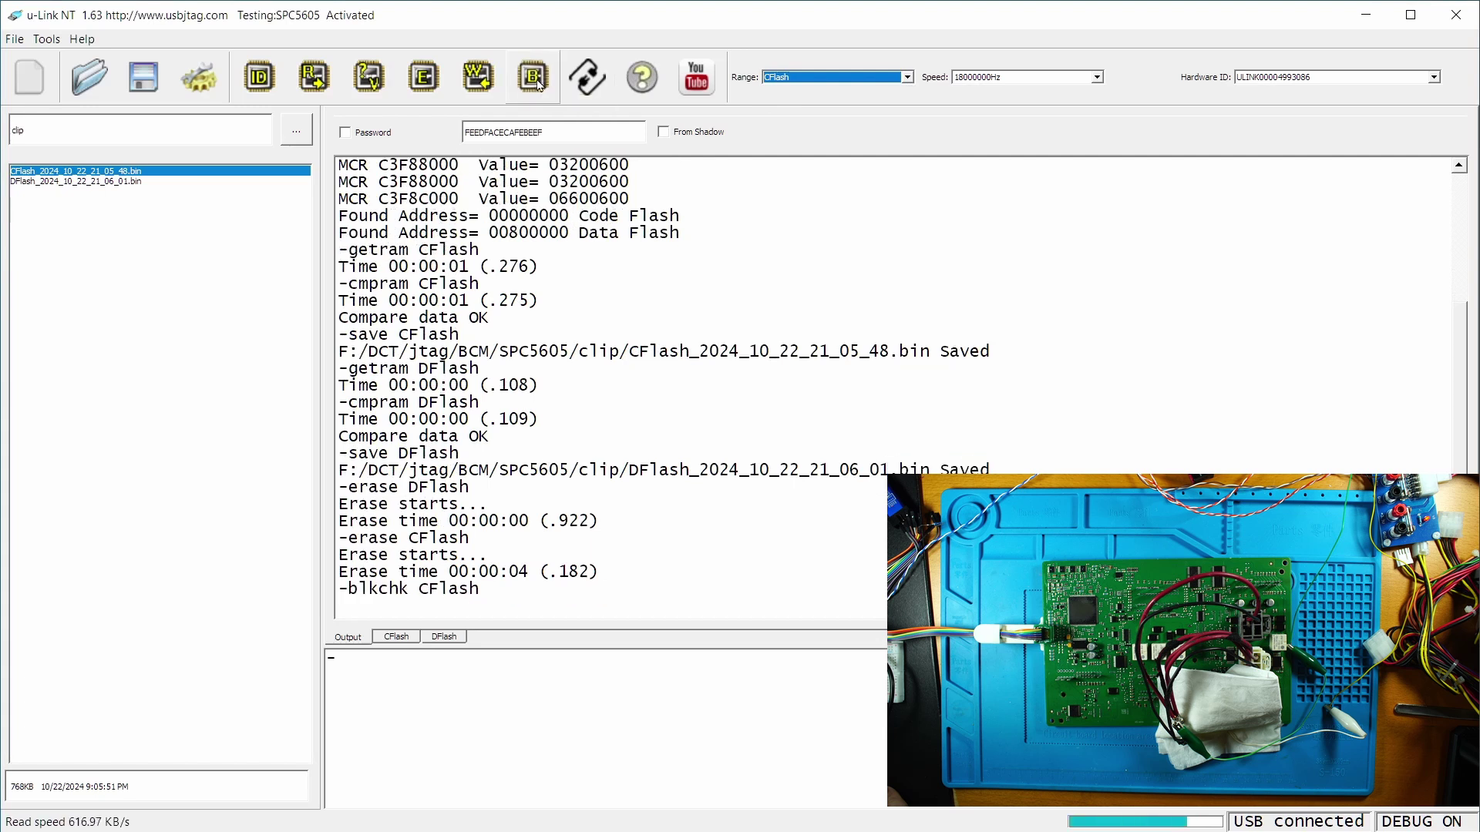
{"action": "left_click", "coordinate": [832, 77]}
{"action": "left_click", "coordinate": [817, 97]}
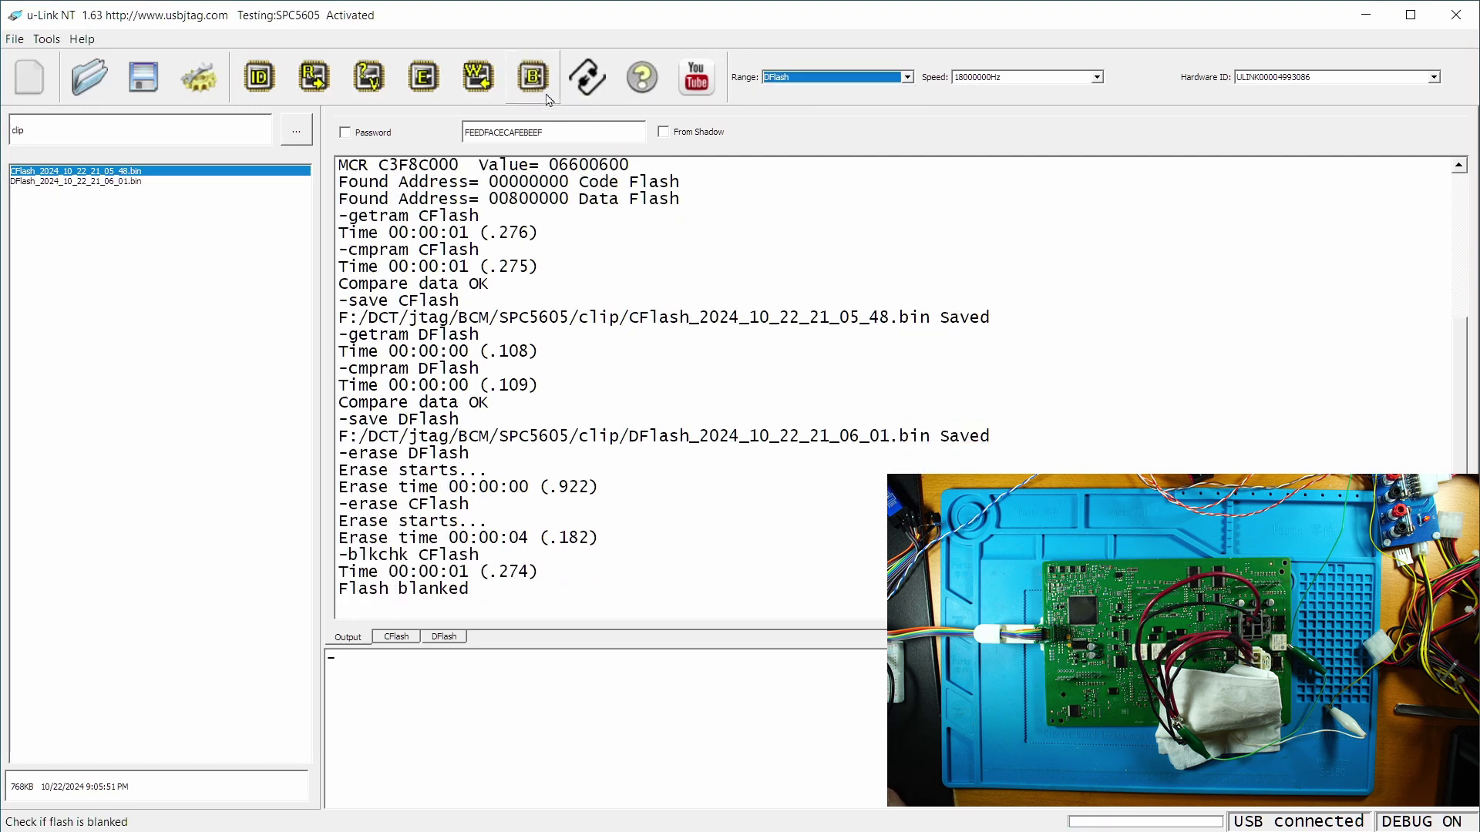
{"action": "left_click", "coordinate": [548, 98]}
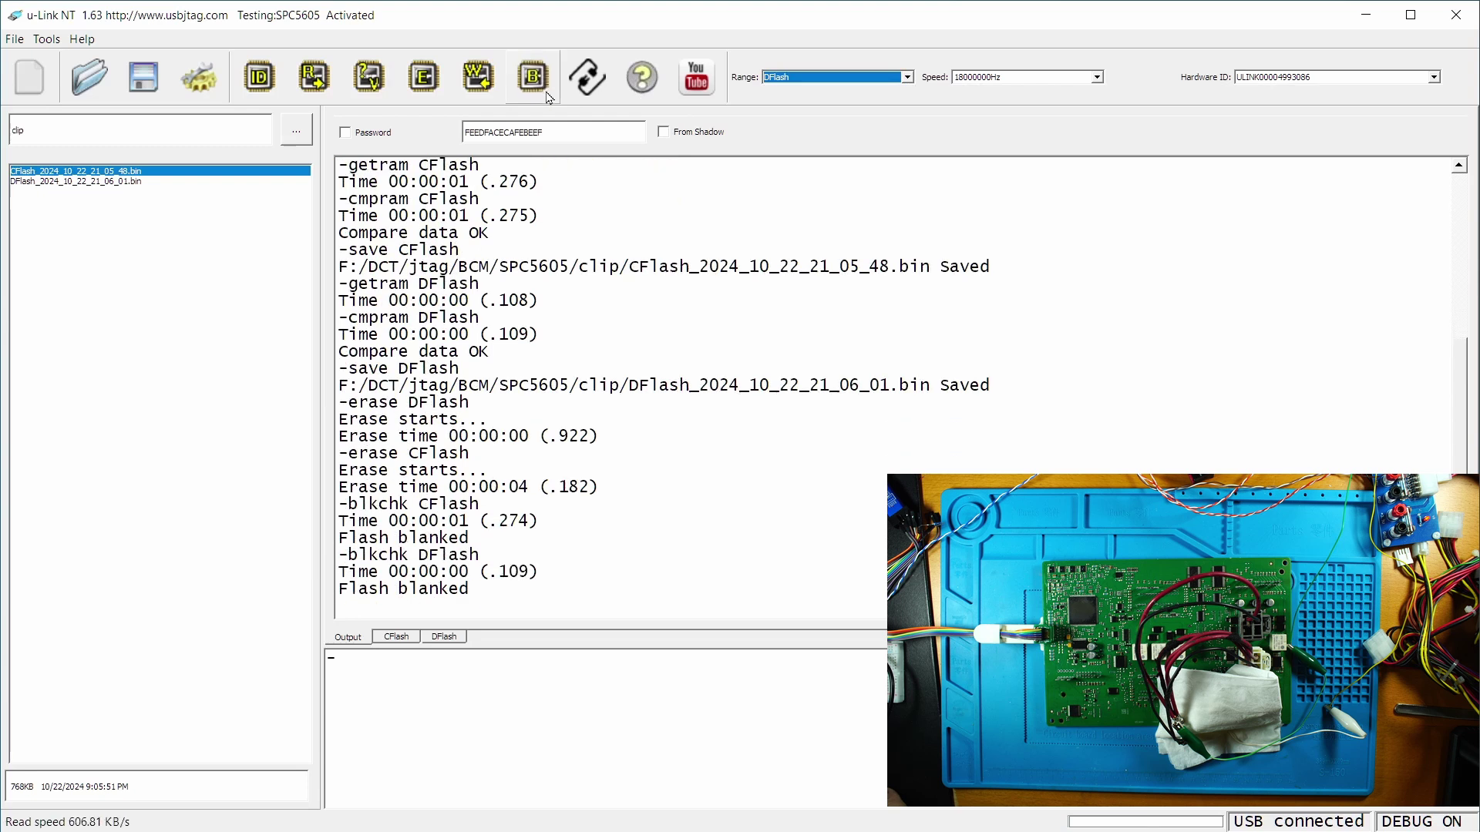
- Write the buffered data back to the chip's DFlash, followed by its CFlash
{"action": "left_click", "coordinate": [478, 77]}
{"action": "left_click", "coordinate": [681, 451]}
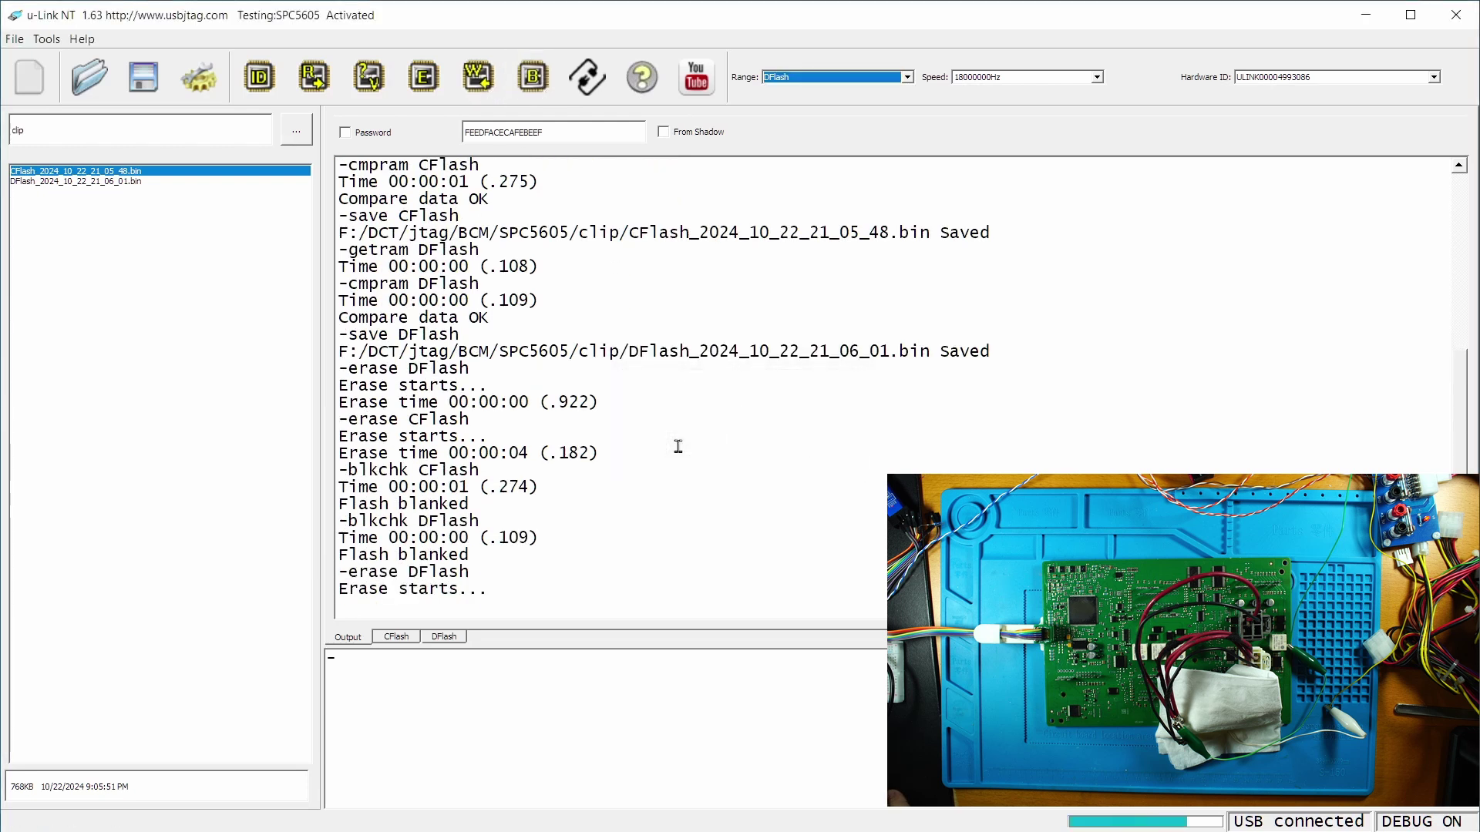
{"action": "left_click", "coordinate": [782, 82]}
{"action": "left_click", "coordinate": [786, 91]}
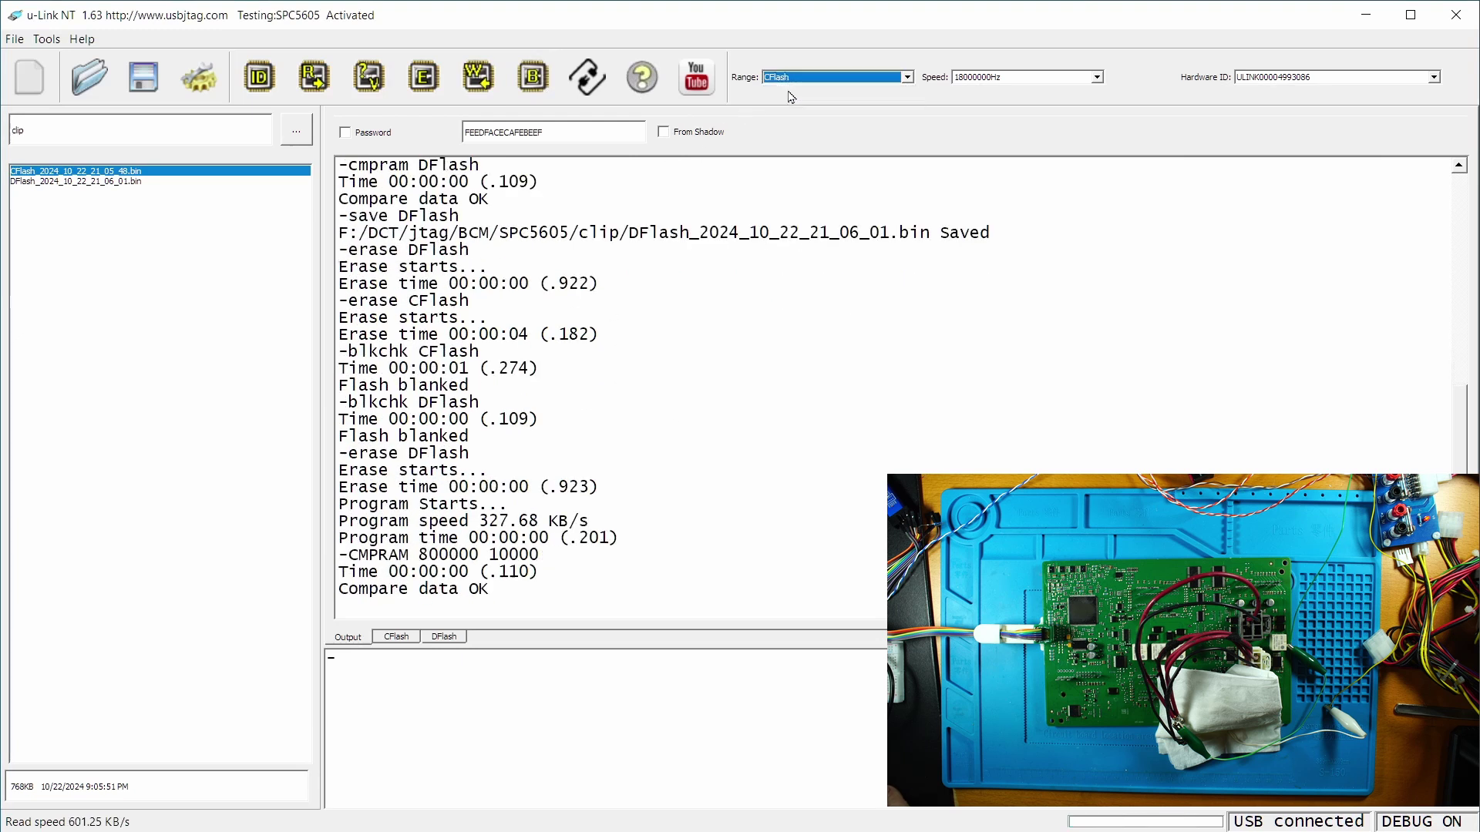
{"action": "left_click", "coordinate": [482, 80]}
{"action": "left_click", "coordinate": [701, 448]}
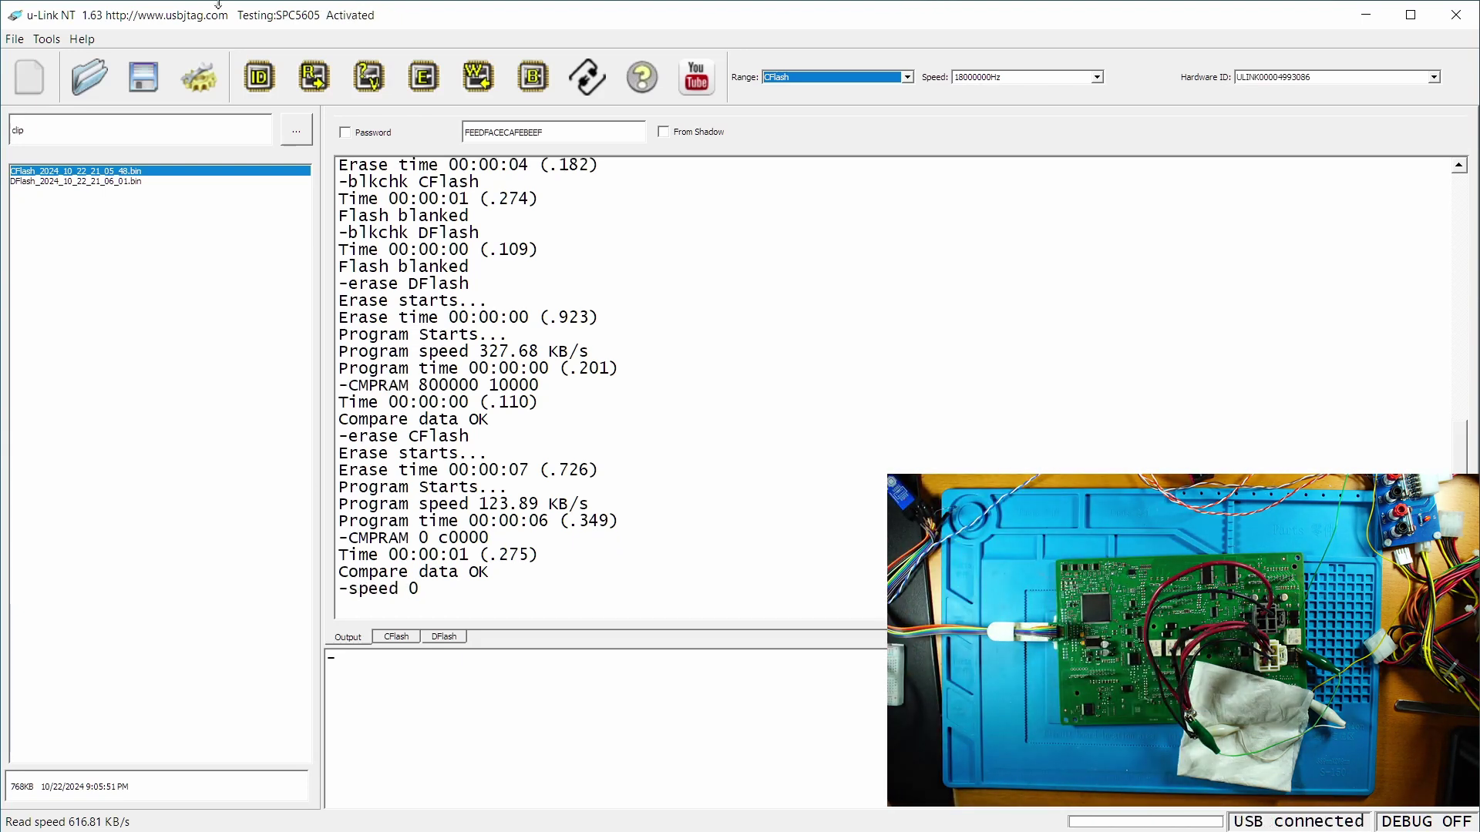
- Change the target in the configuration to SPC5606 and detect the chip
{"action": "left_click", "coordinate": [198, 77]}
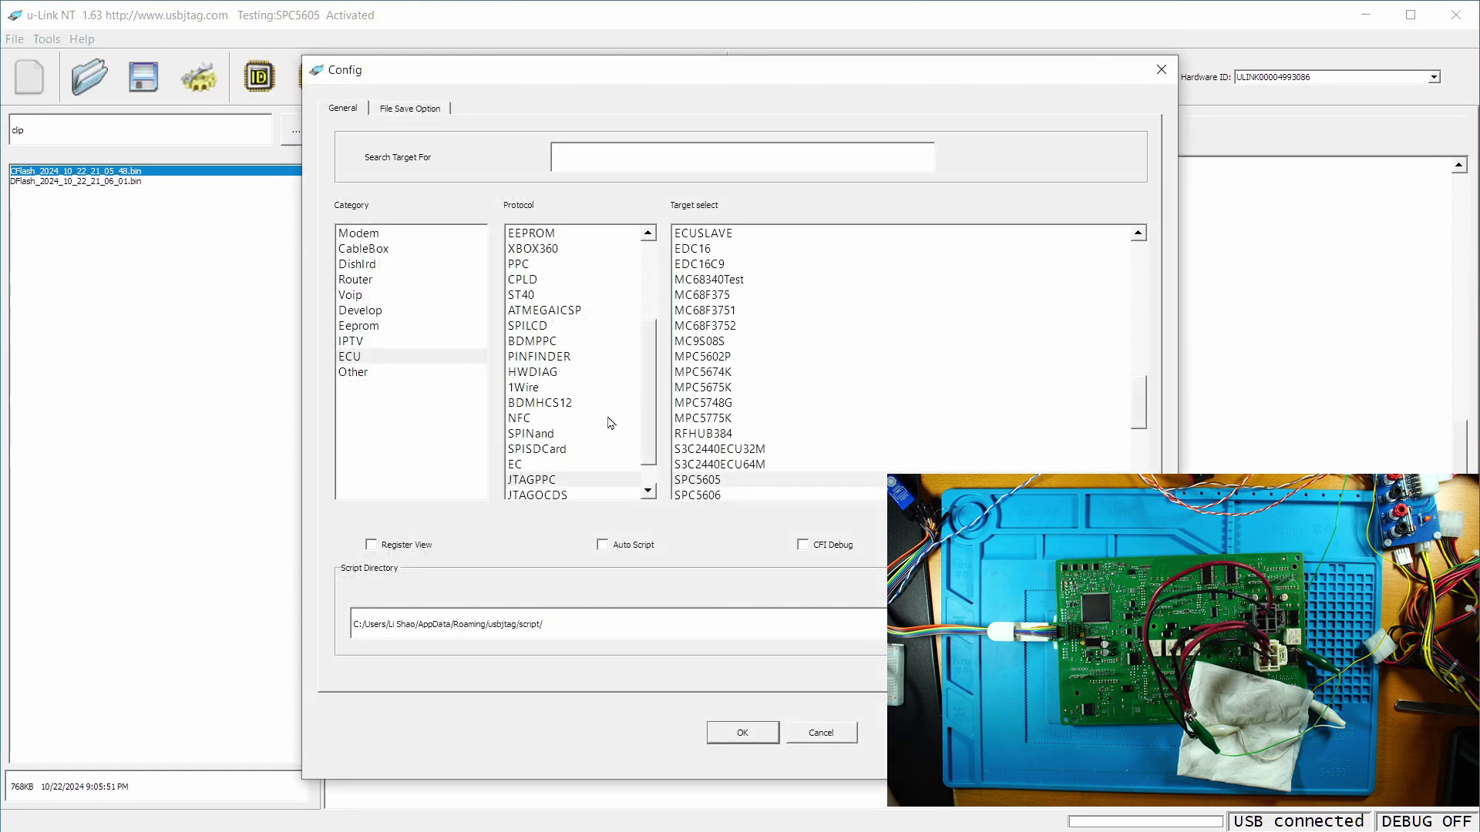
{"action": "left_click", "coordinate": [709, 495]}
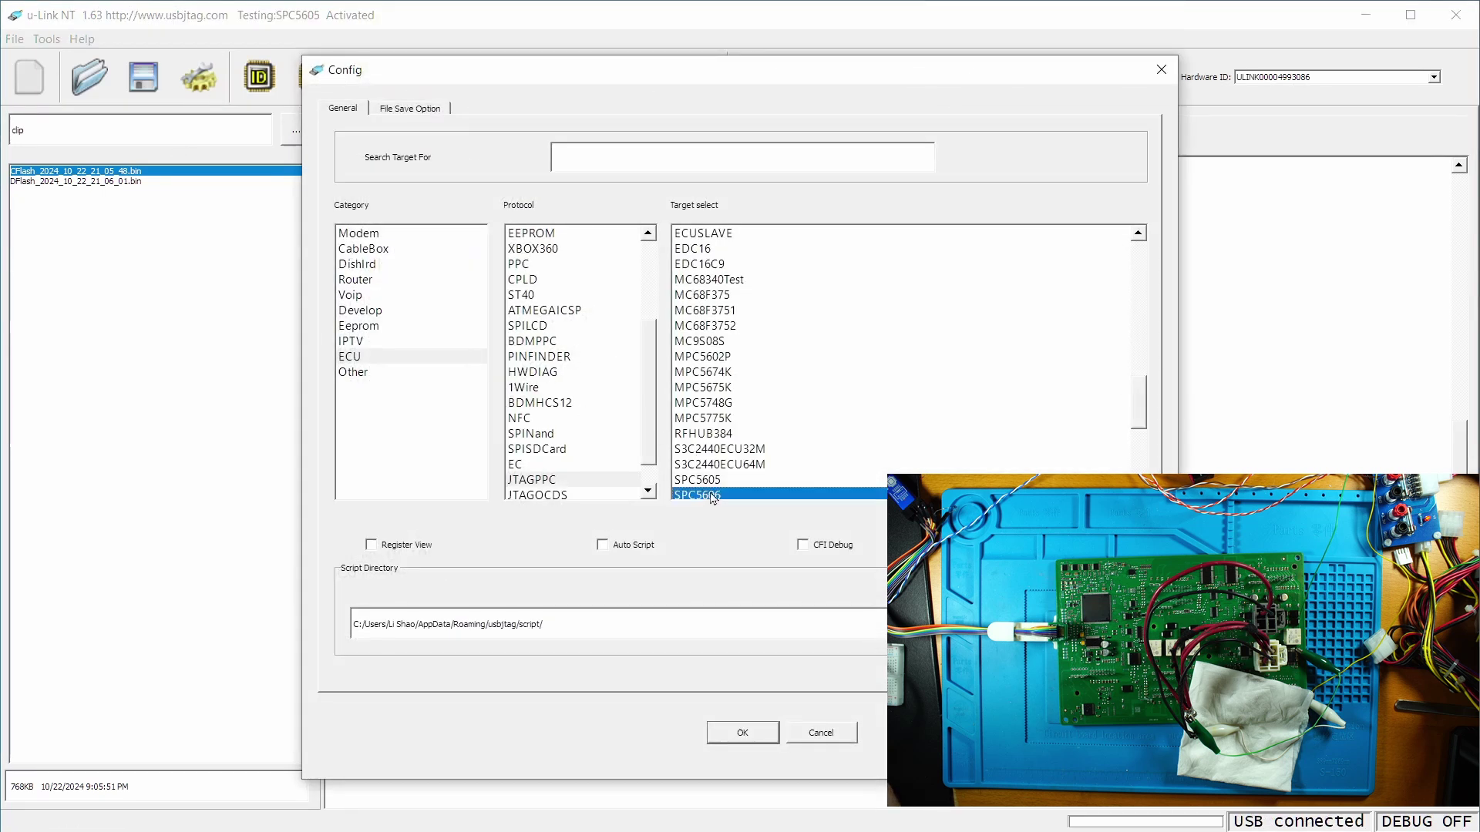
{"action": "left_click", "coordinate": [739, 731]}
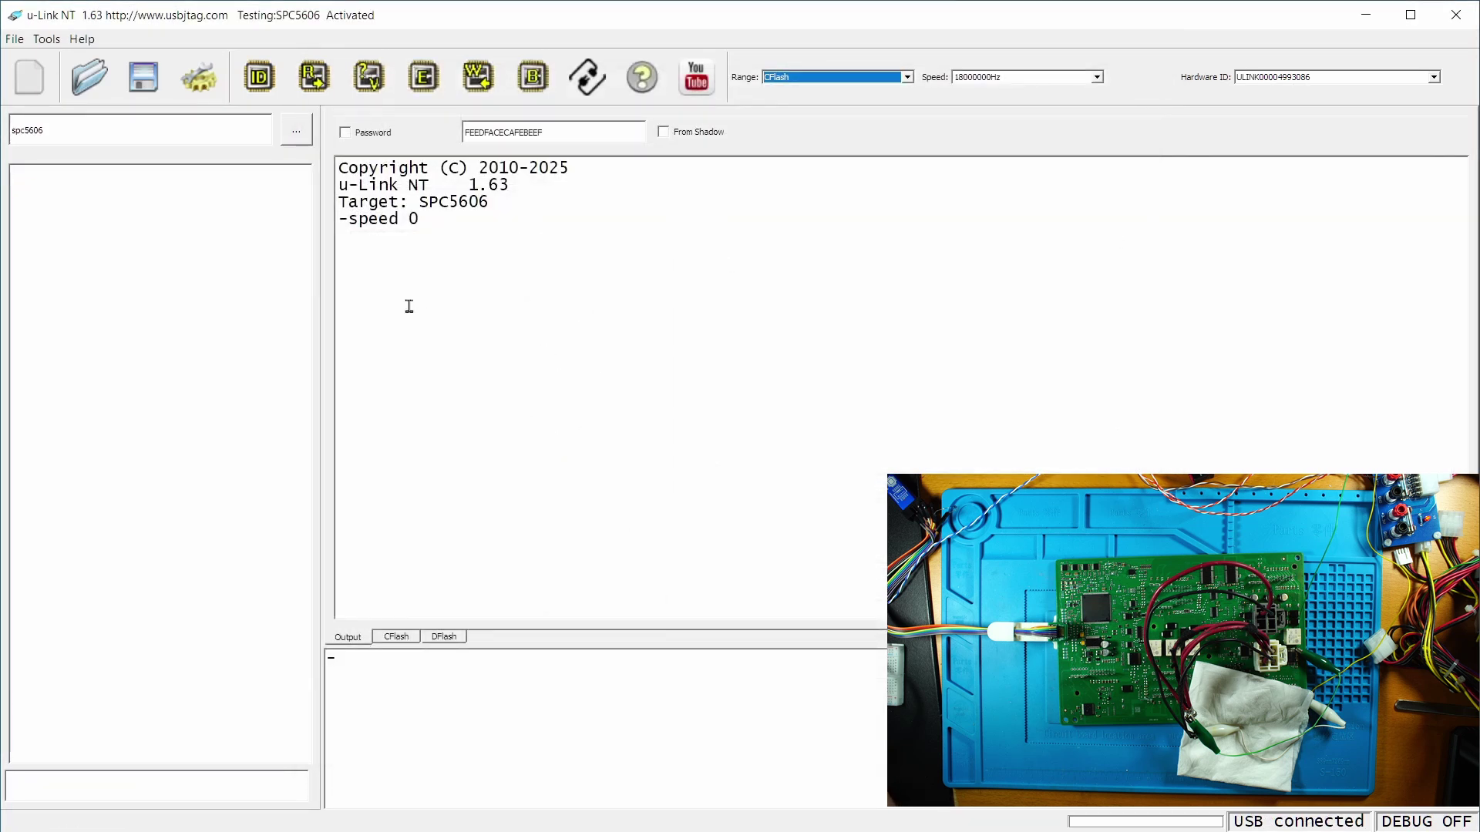
{"action": "left_click", "coordinate": [259, 77]}
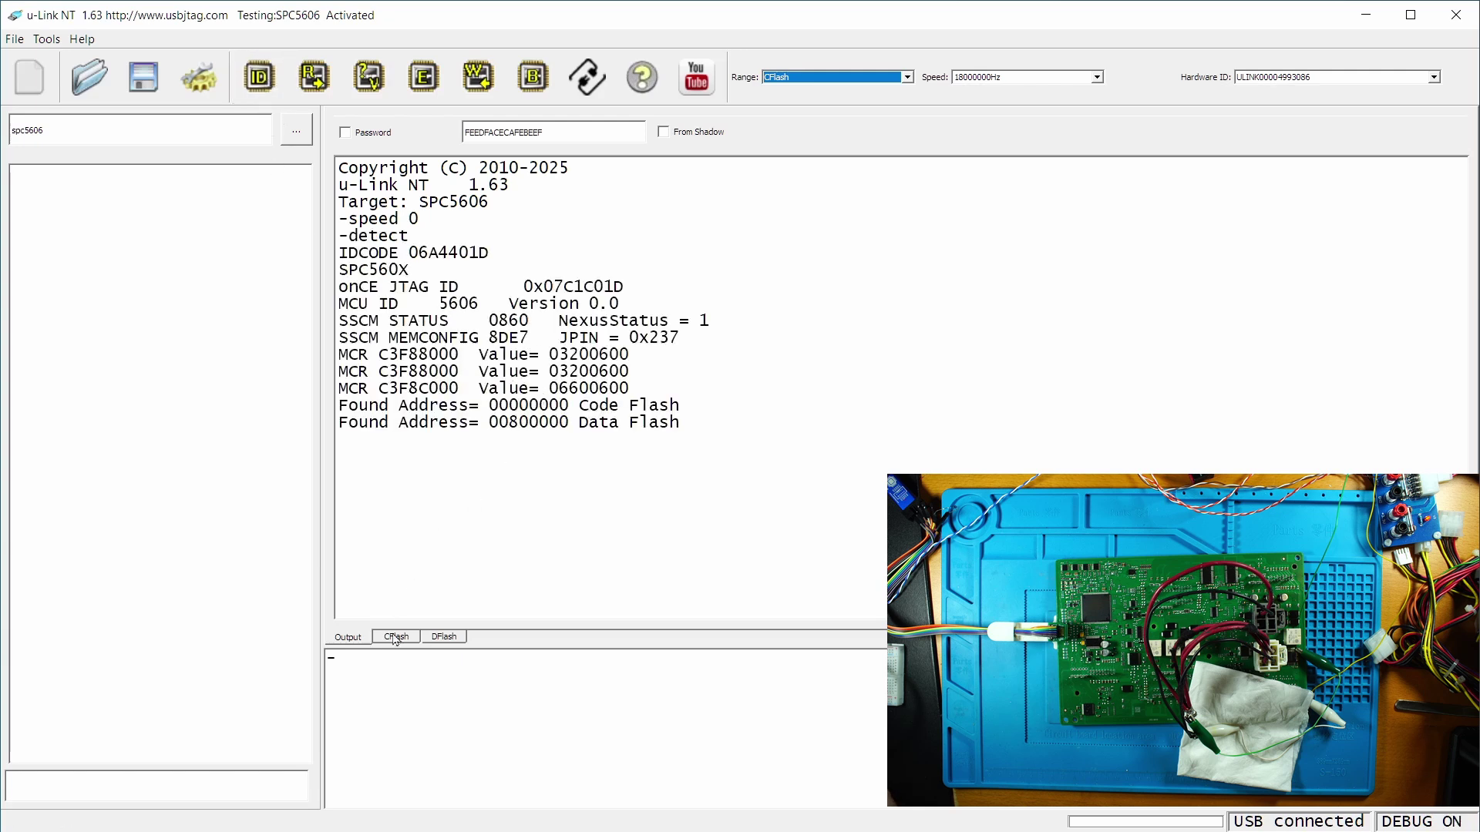
- Read and verify the chip's CFlash, followed by its DFlash, with the SPC5606 target
{"action": "left_click", "coordinate": [307, 85]}
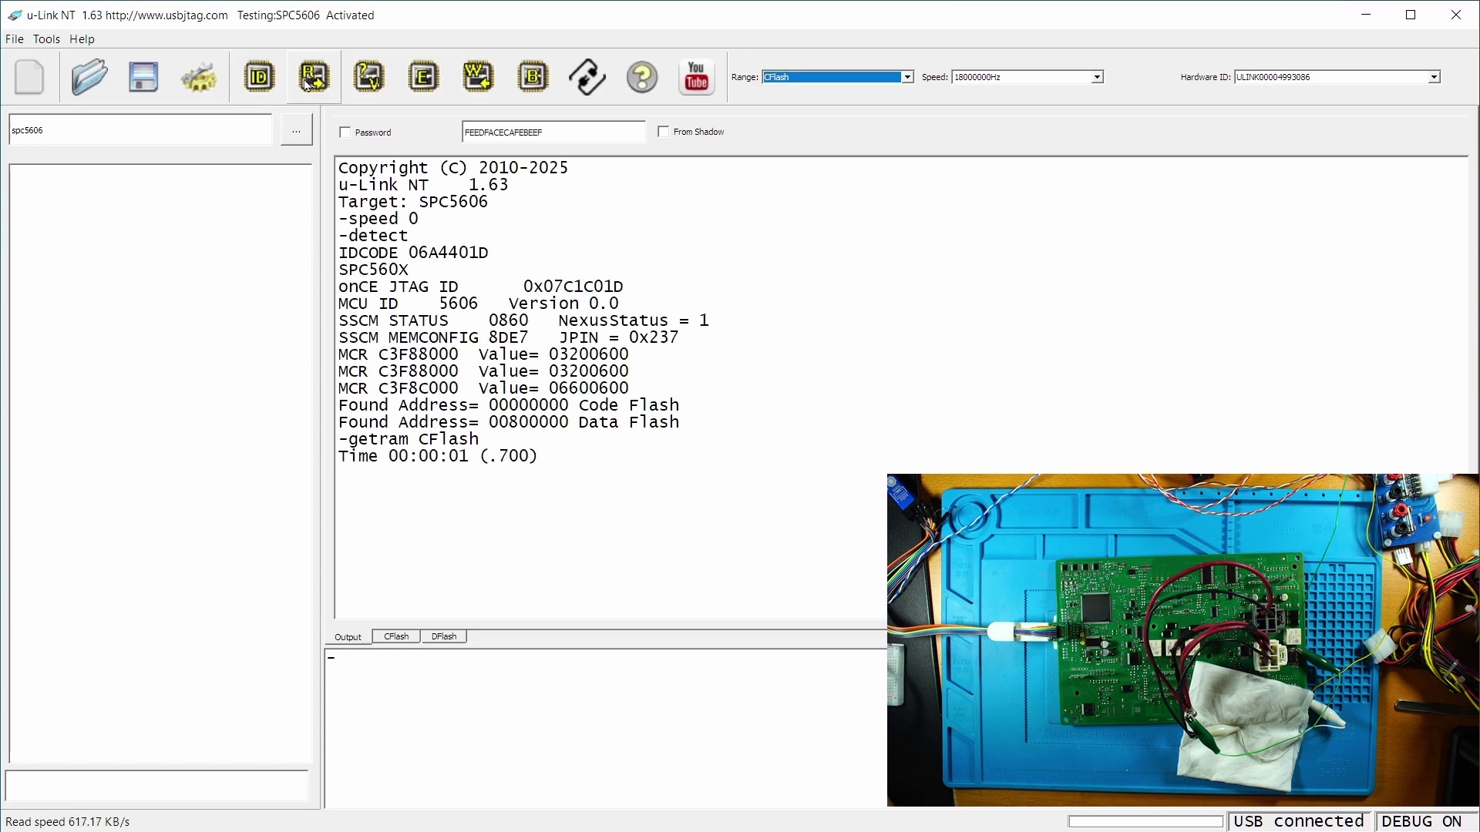
{"action": "left_click", "coordinate": [370, 77]}
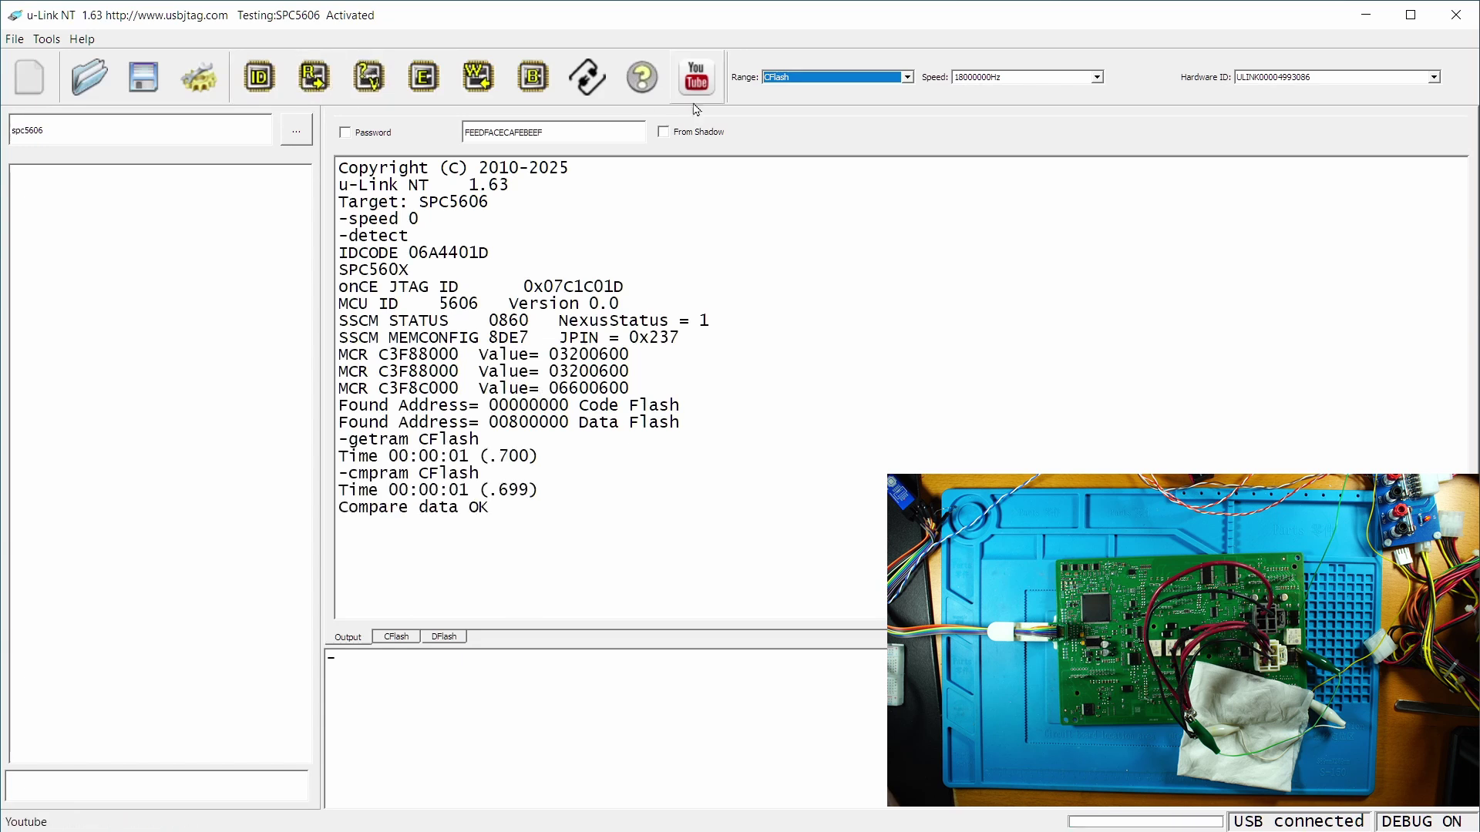
{"action": "left_click", "coordinate": [832, 77]}
{"action": "left_click", "coordinate": [820, 104]}
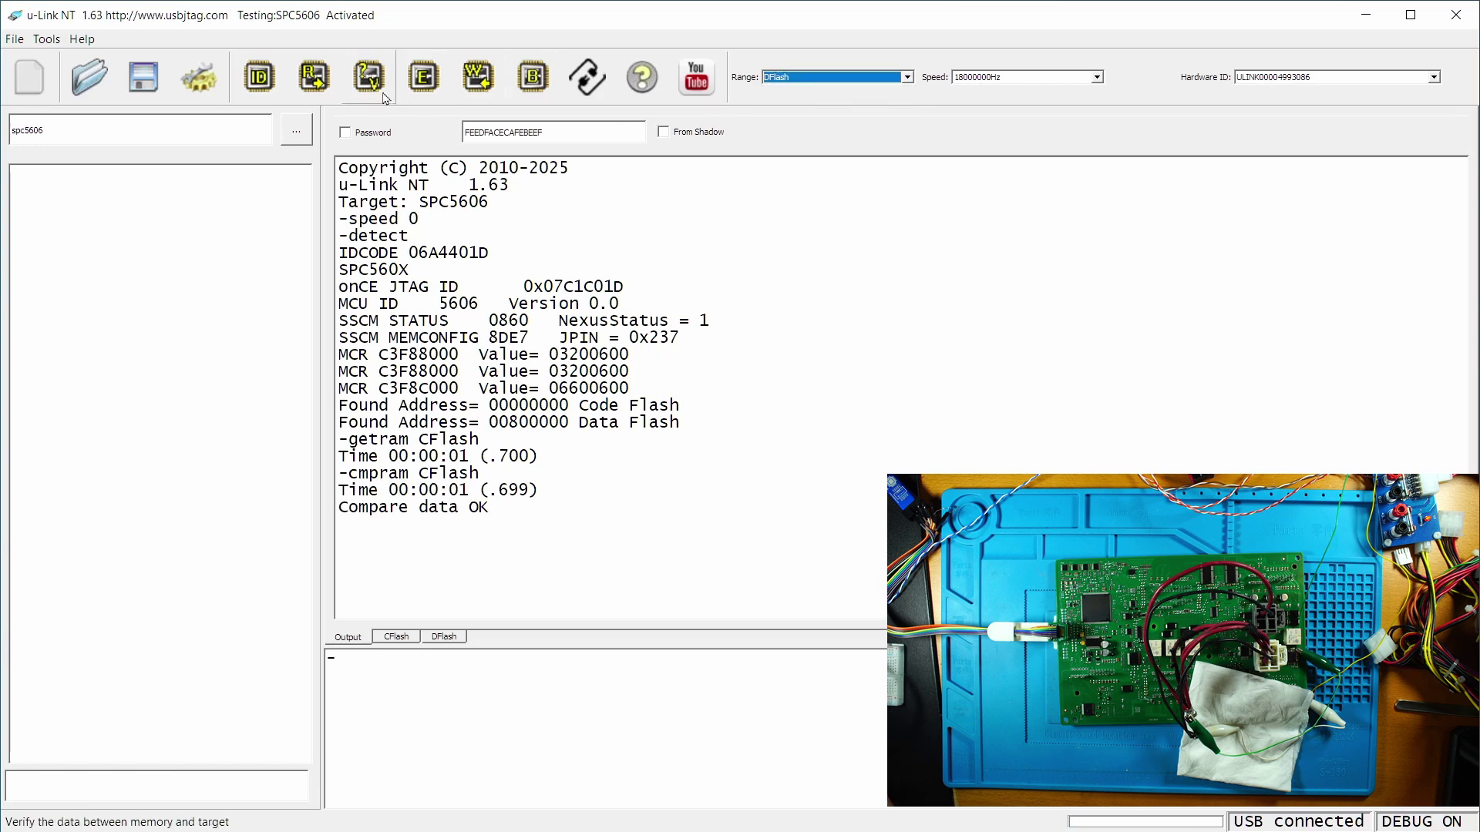
{"action": "left_click", "coordinate": [334, 94]}
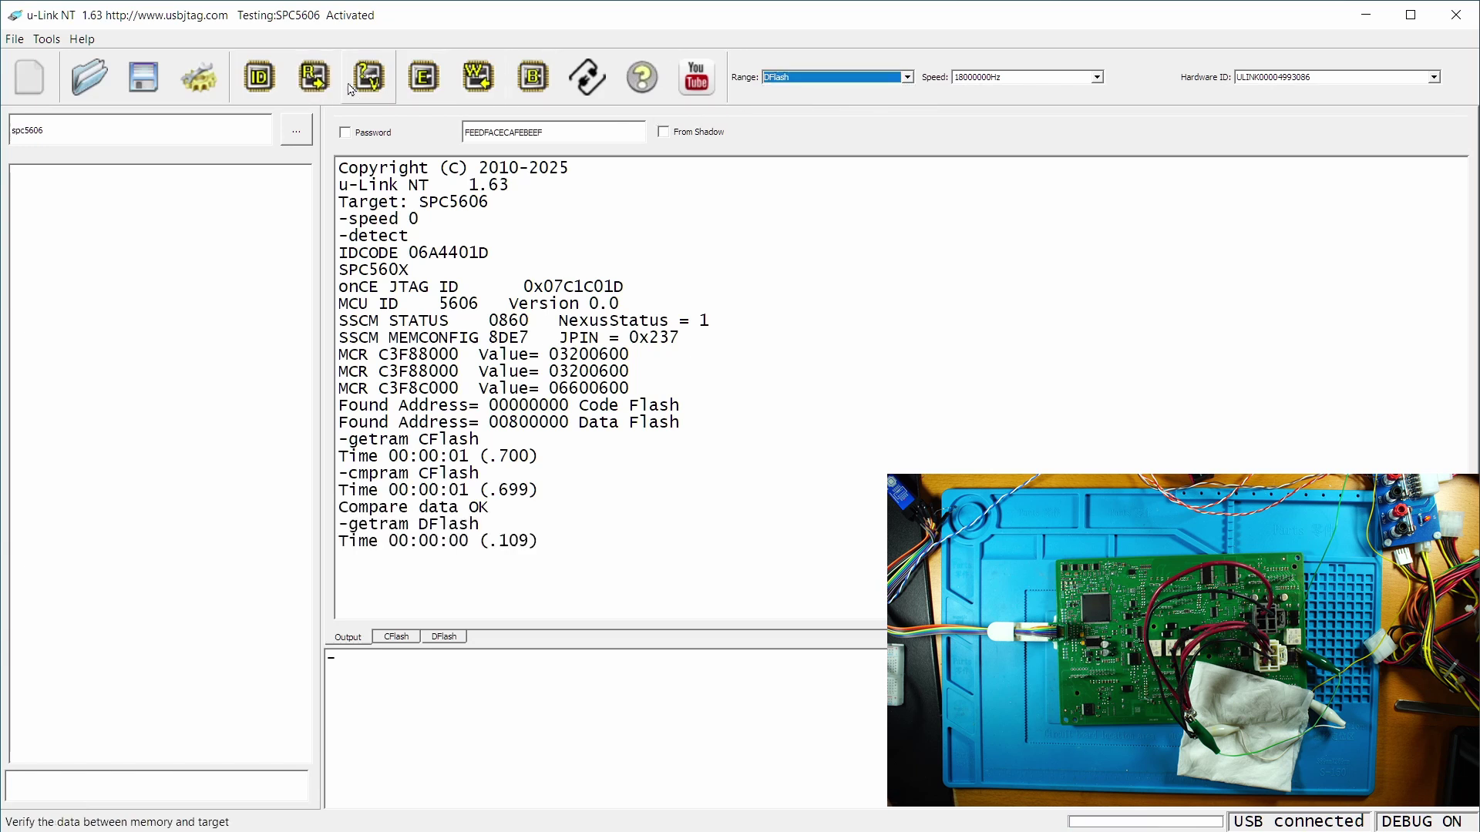
{"action": "left_click", "coordinate": [388, 87]}
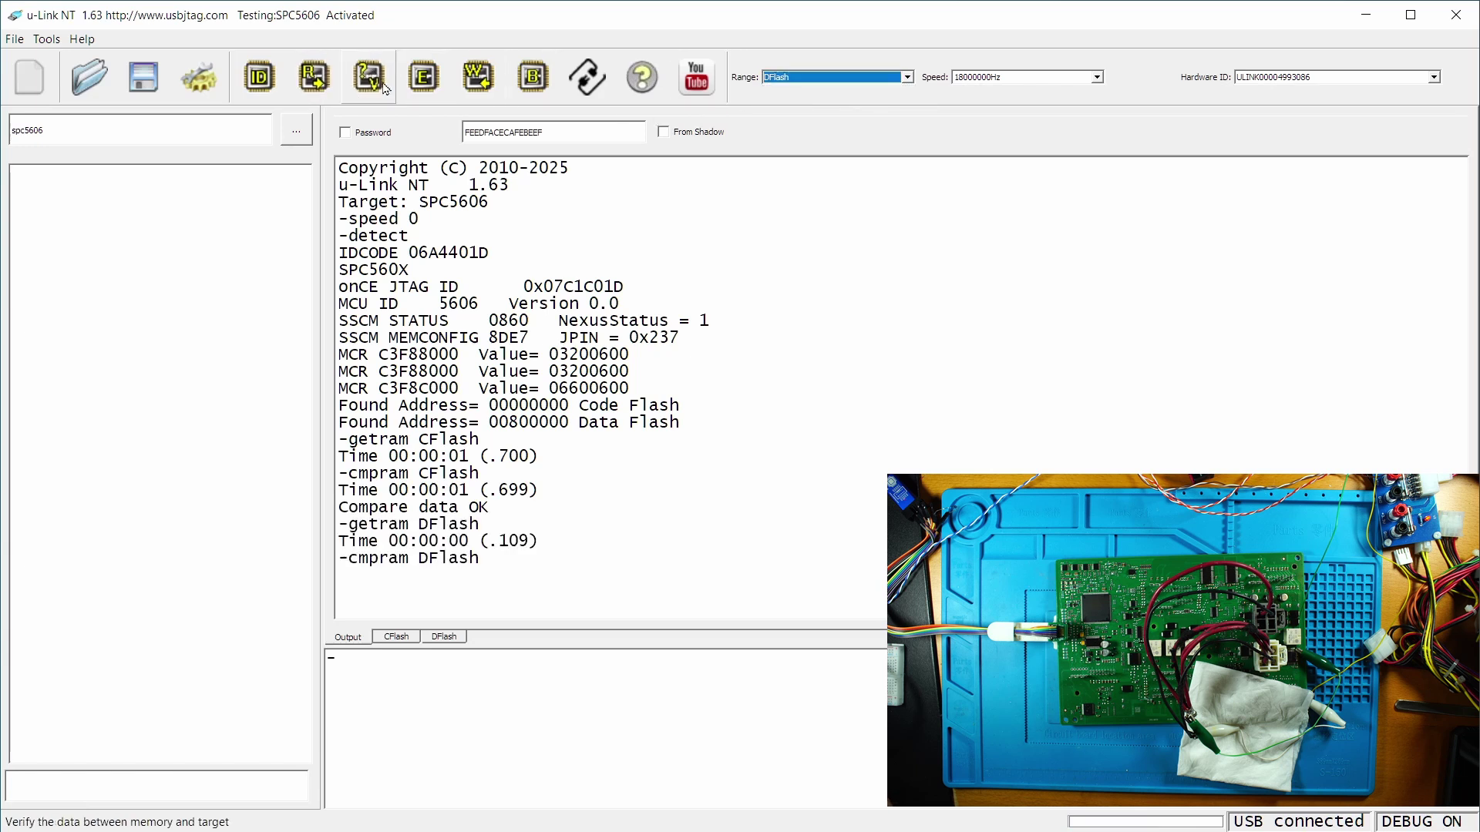
- Save the DFlash and CFlash dumps as binary files in the spc5606 folder under their suggested names
{"action": "left_click", "coordinate": [144, 77]}
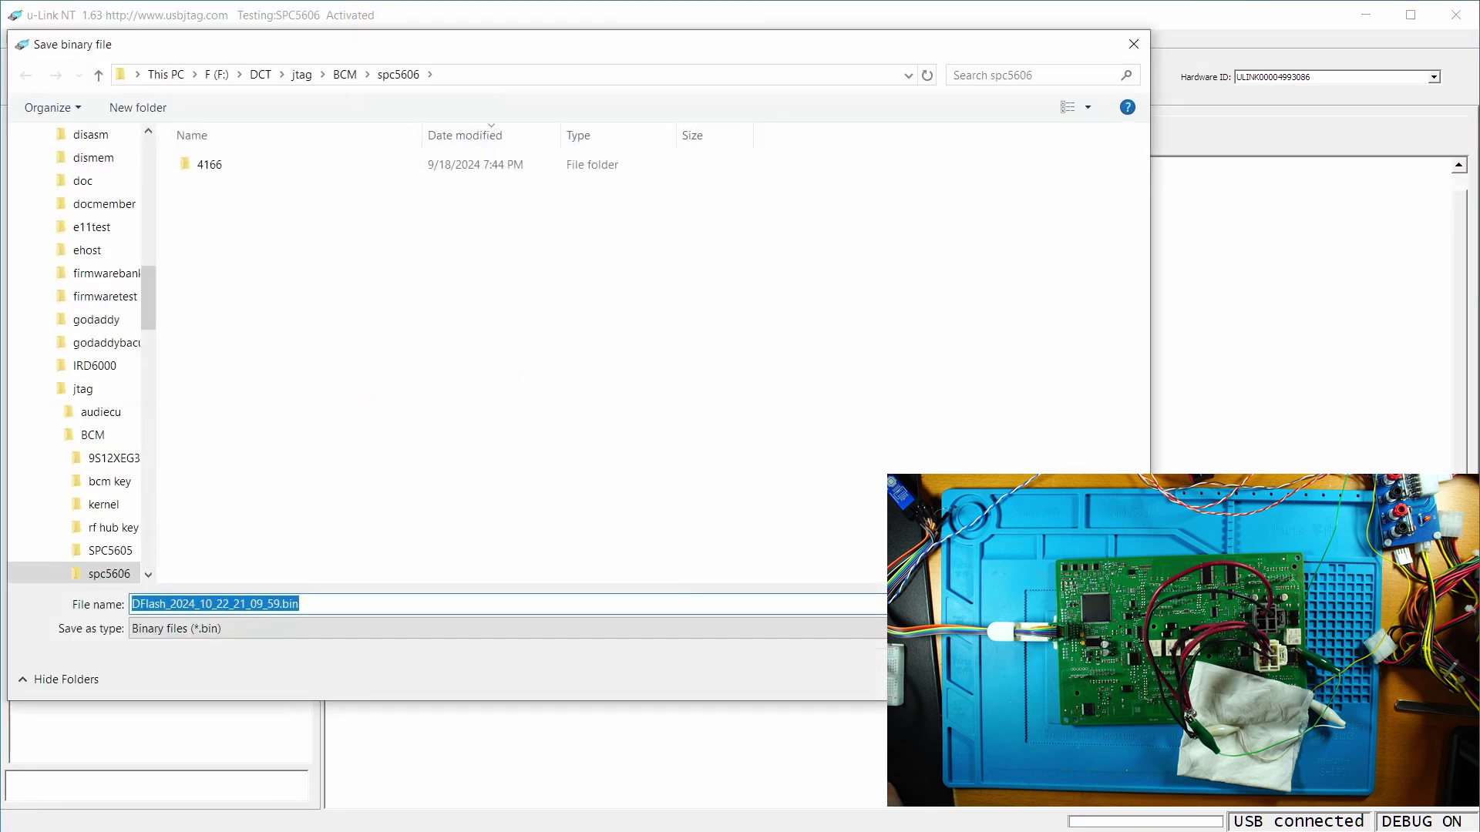
{"action": "key", "text": "Return"}
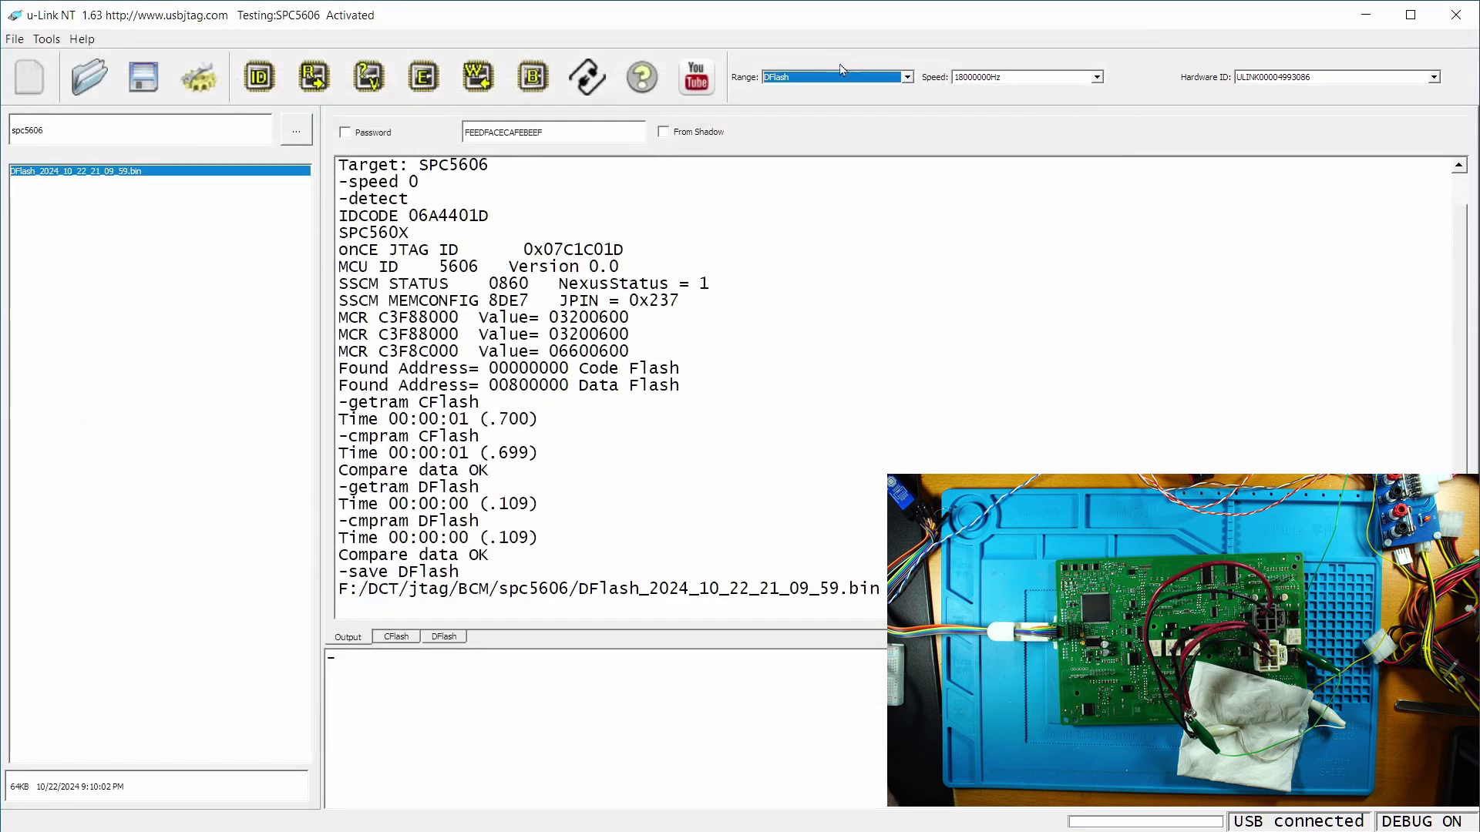
{"action": "left_click", "coordinate": [839, 75]}
{"action": "left_click", "coordinate": [832, 88]}
{"action": "left_click", "coordinate": [143, 77]}
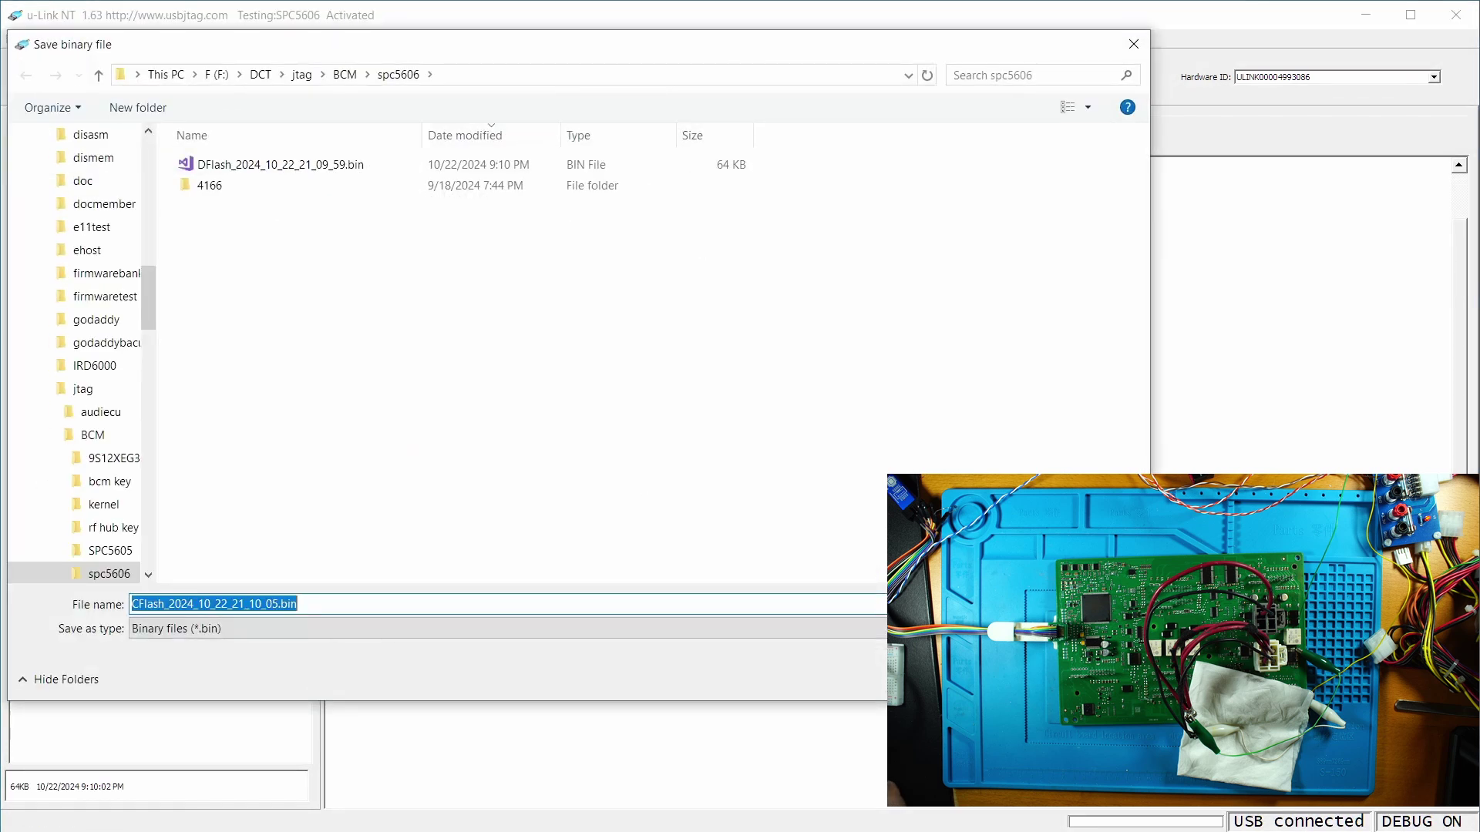
{"action": "key", "text": "Return"}
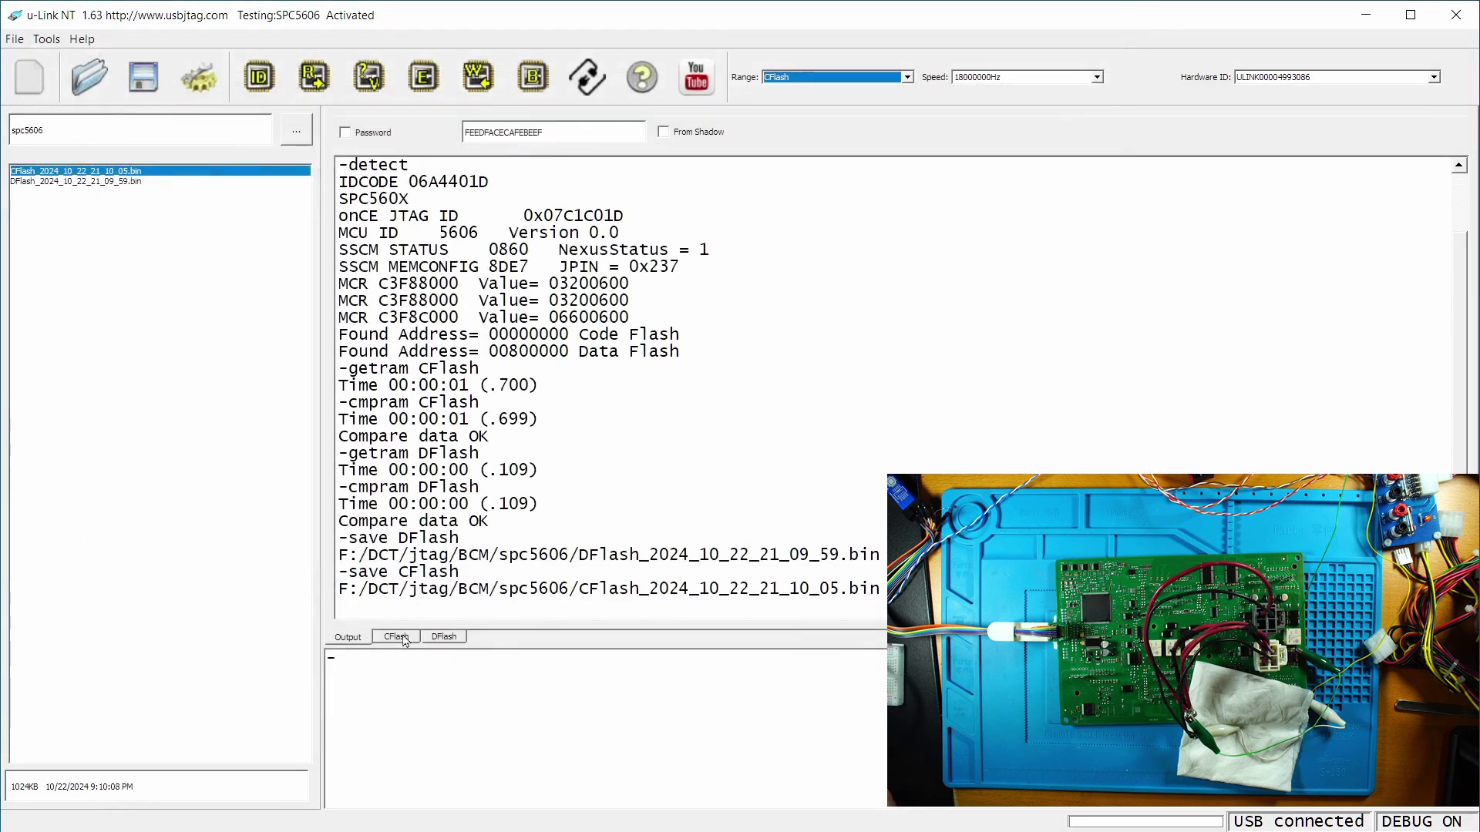
- Examine the CFlash hex data through to its end and review the chip detection details in the output log
{"action": "left_click", "coordinate": [404, 640]}
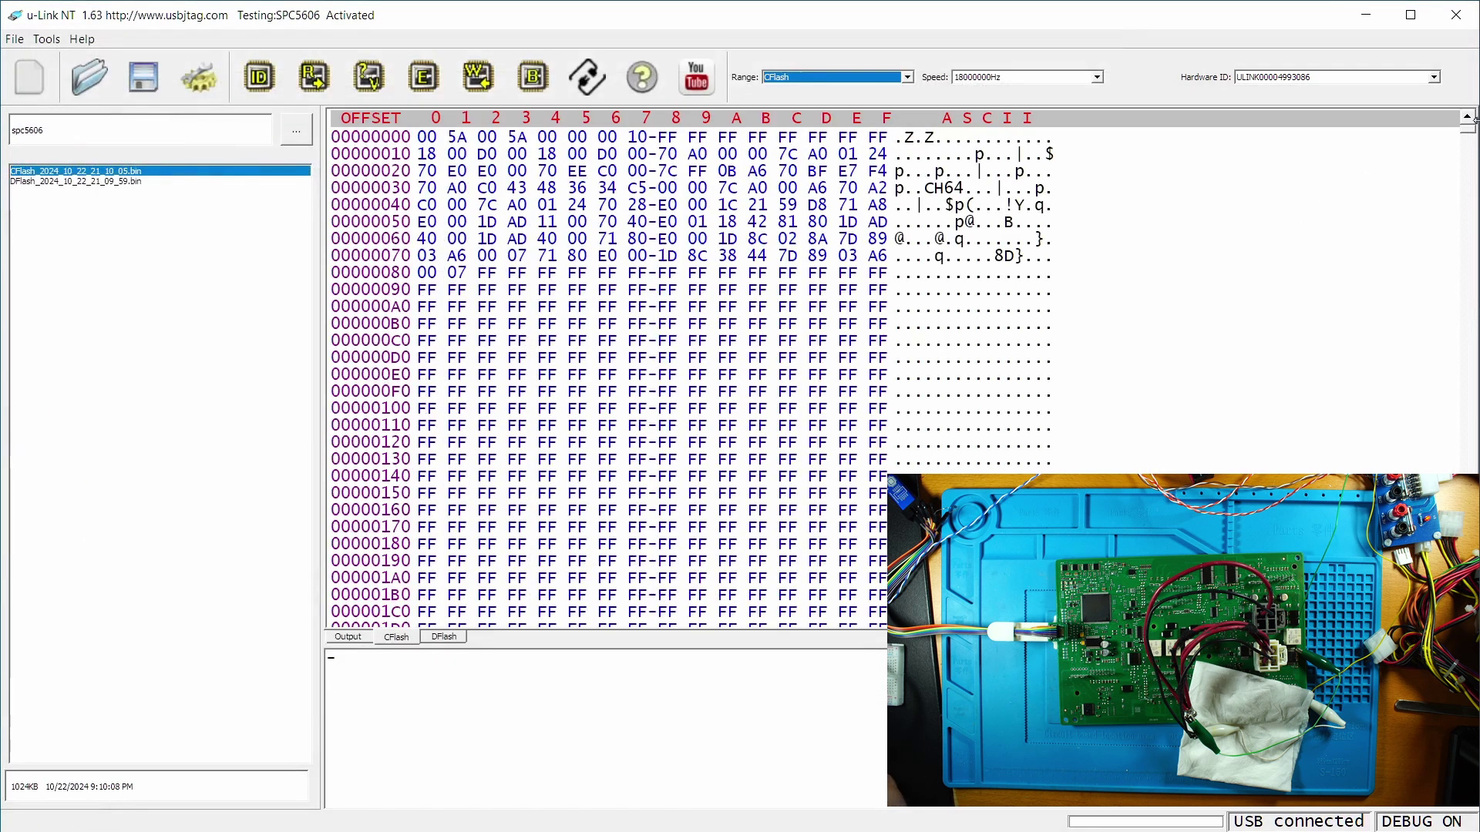
{"action": "left_click_drag", "start_coordinate": [1469, 129], "coordinate": [1474, 628]}
{"action": "left_click", "coordinate": [348, 638]}
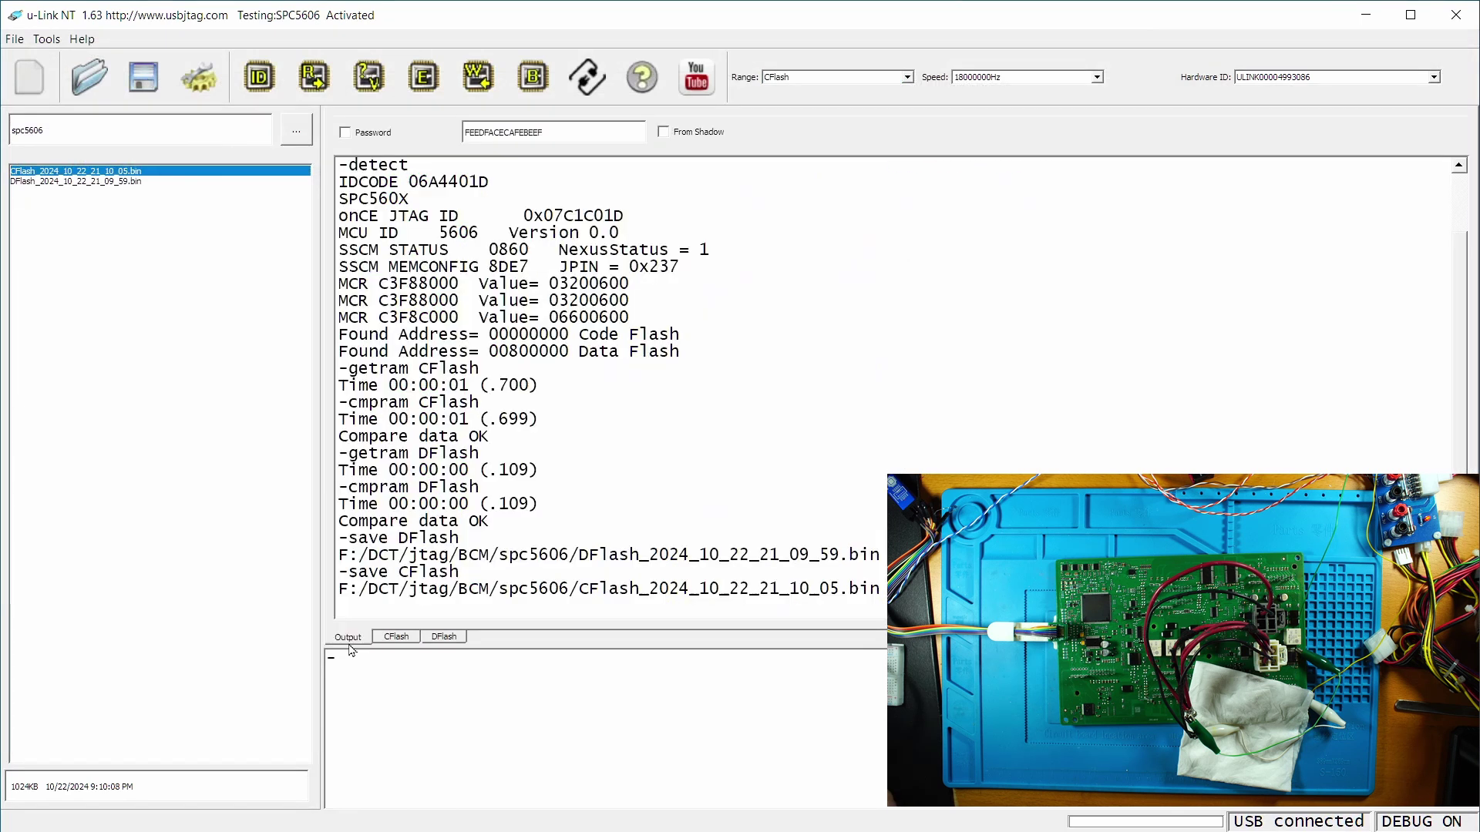
{"action": "scroll", "coordinate": [1442, 416], "scroll_direction": "up", "scroll_amount": 2}
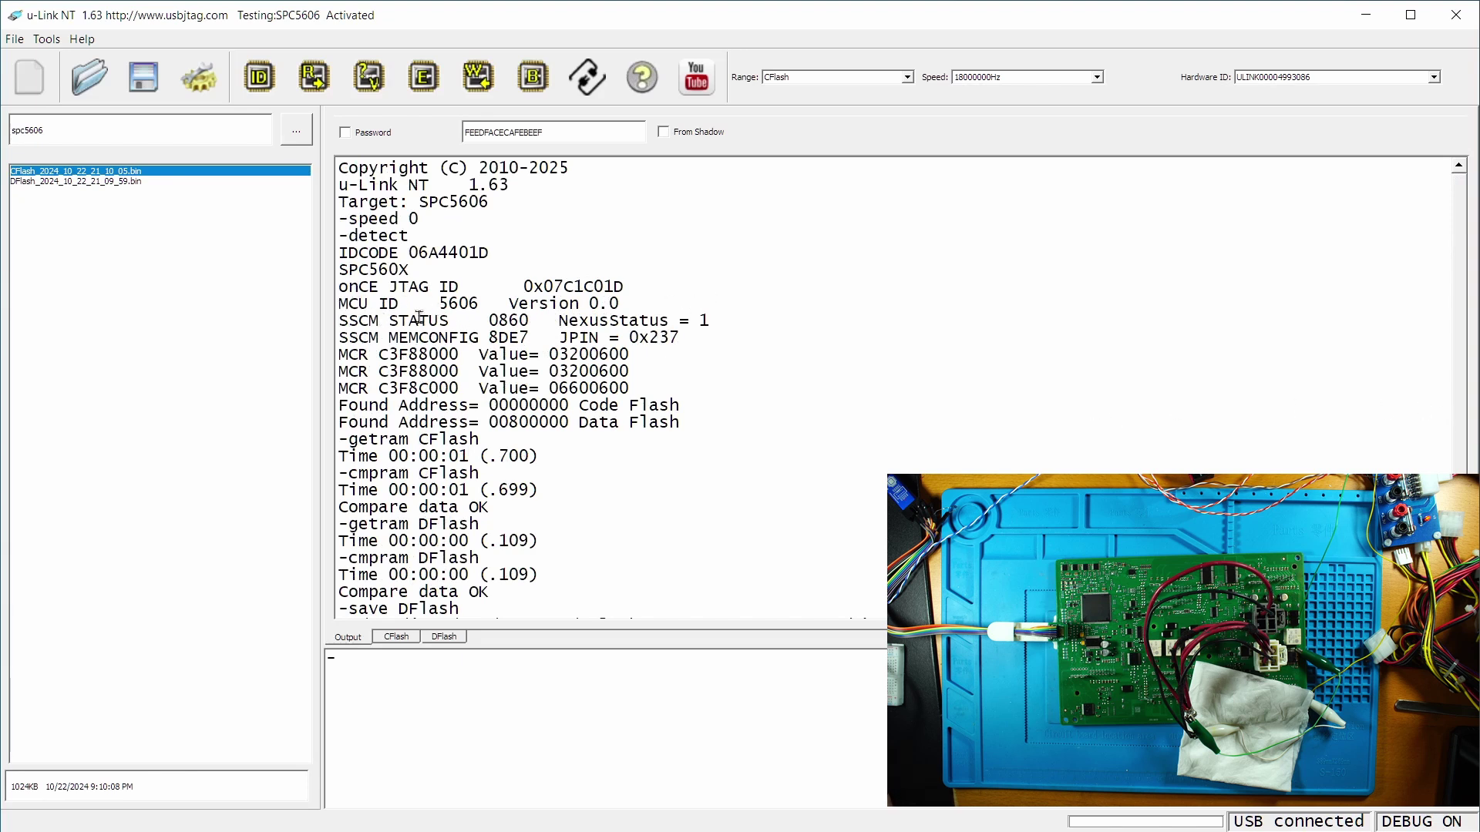
- Change the configured target to SPC5607, detect the chip and check its MCU ID in the output log
{"action": "left_click_drag", "start_coordinate": [441, 306], "coordinate": [481, 299]}
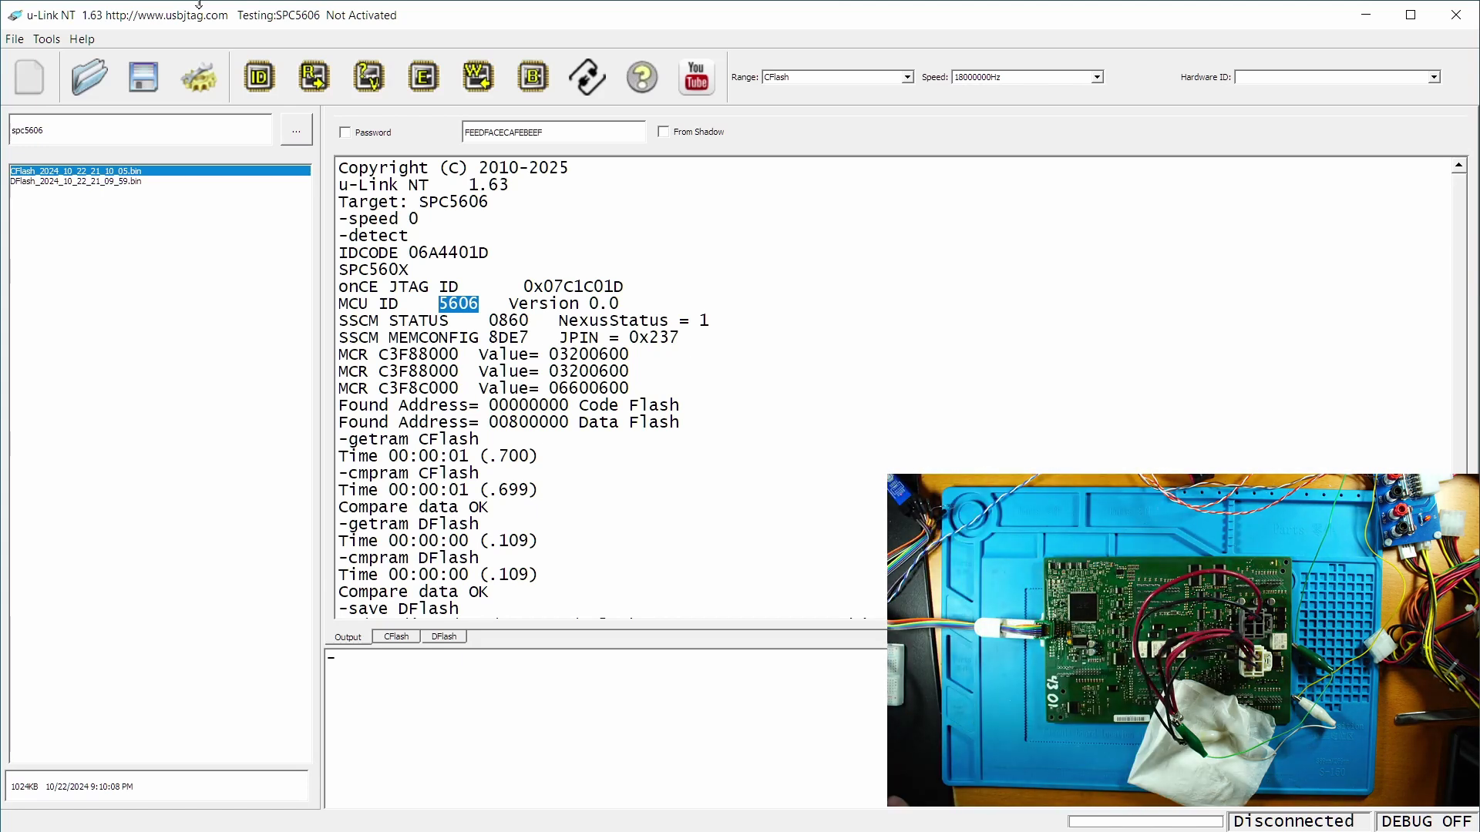
{"action": "left_click", "coordinate": [196, 77]}
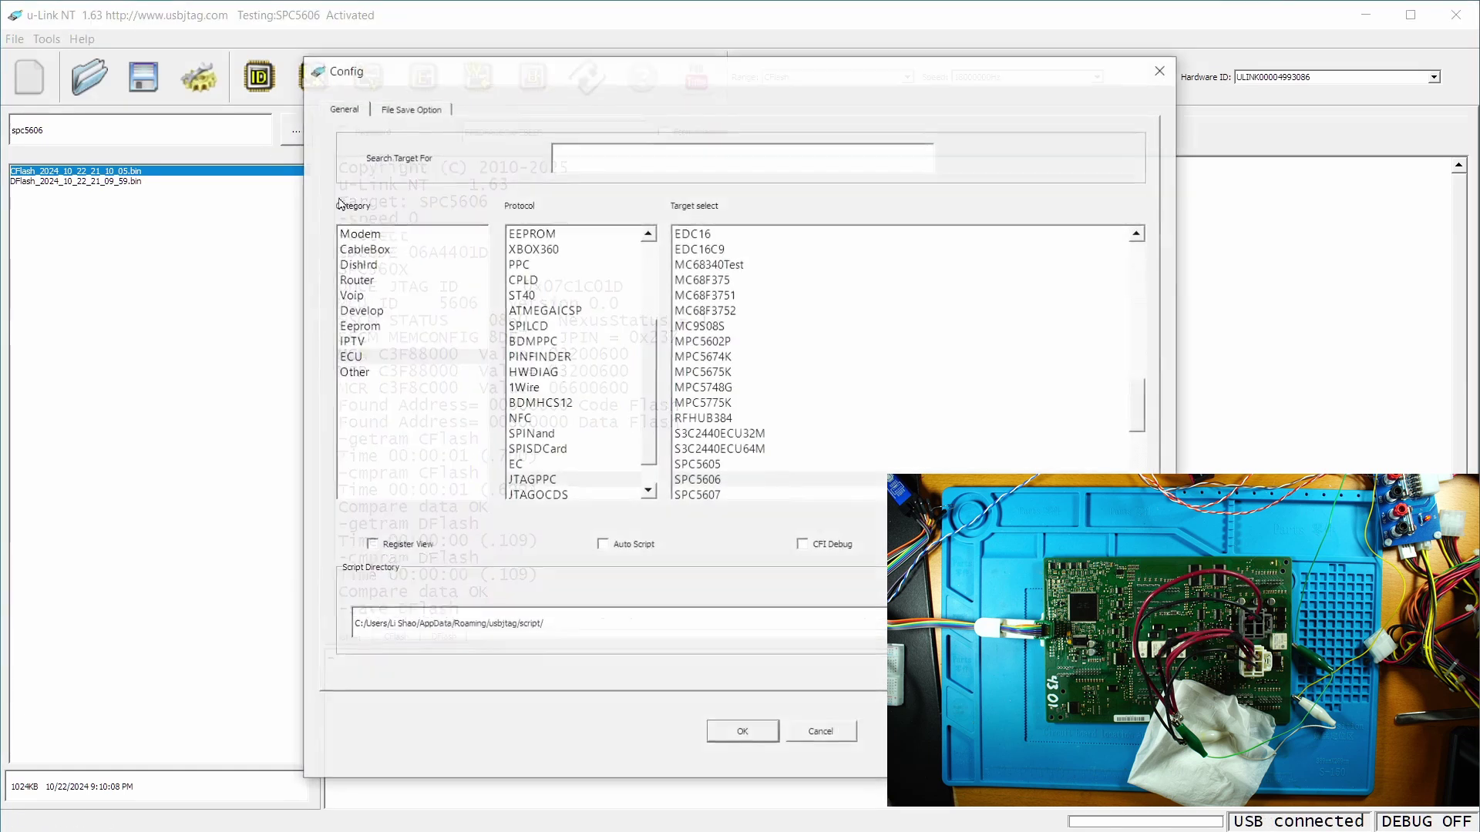
{"action": "left_click", "coordinate": [694, 495]}
{"action": "left_click", "coordinate": [742, 732]}
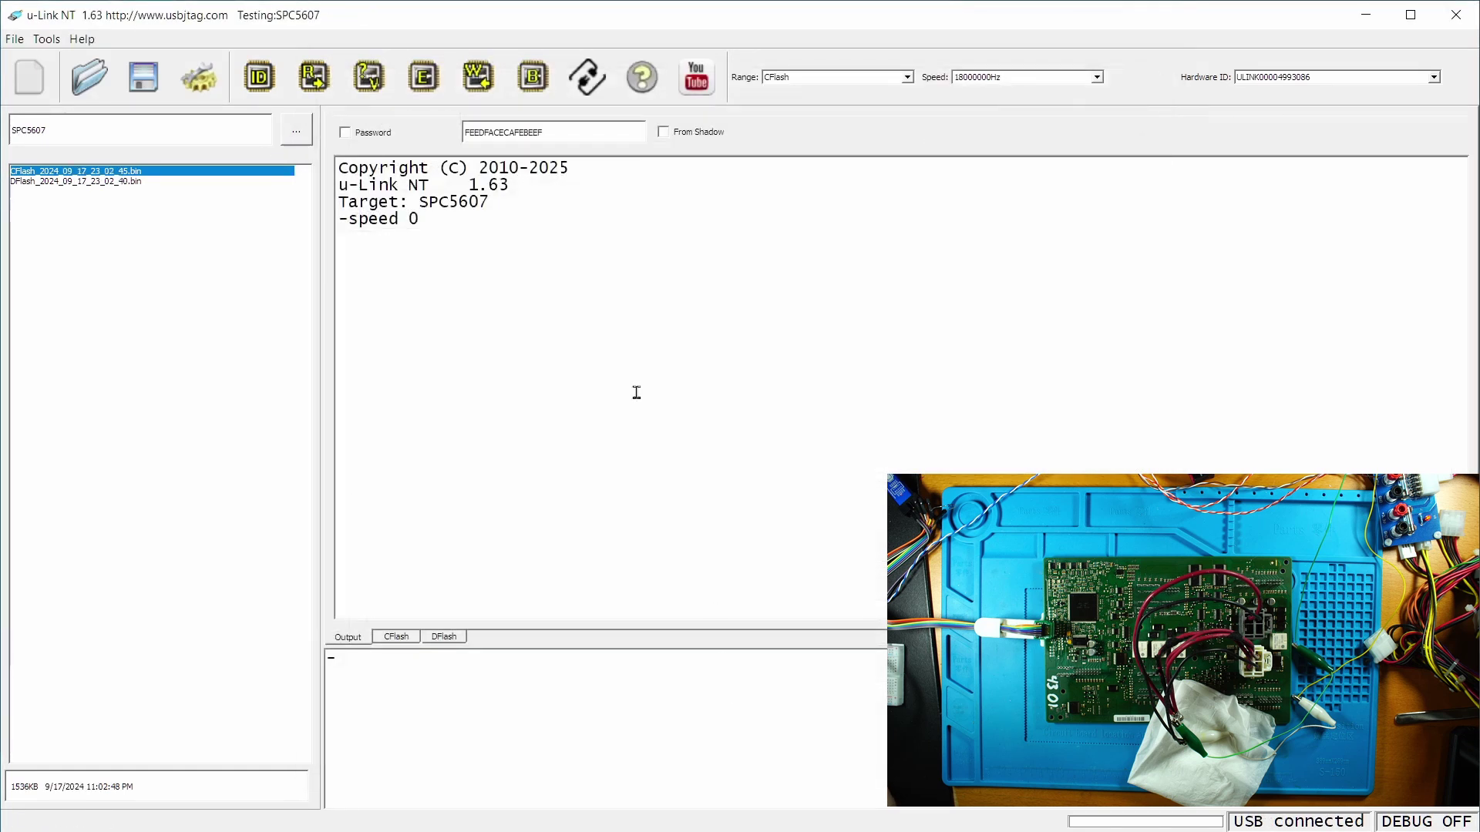
{"action": "left_click", "coordinate": [268, 91]}
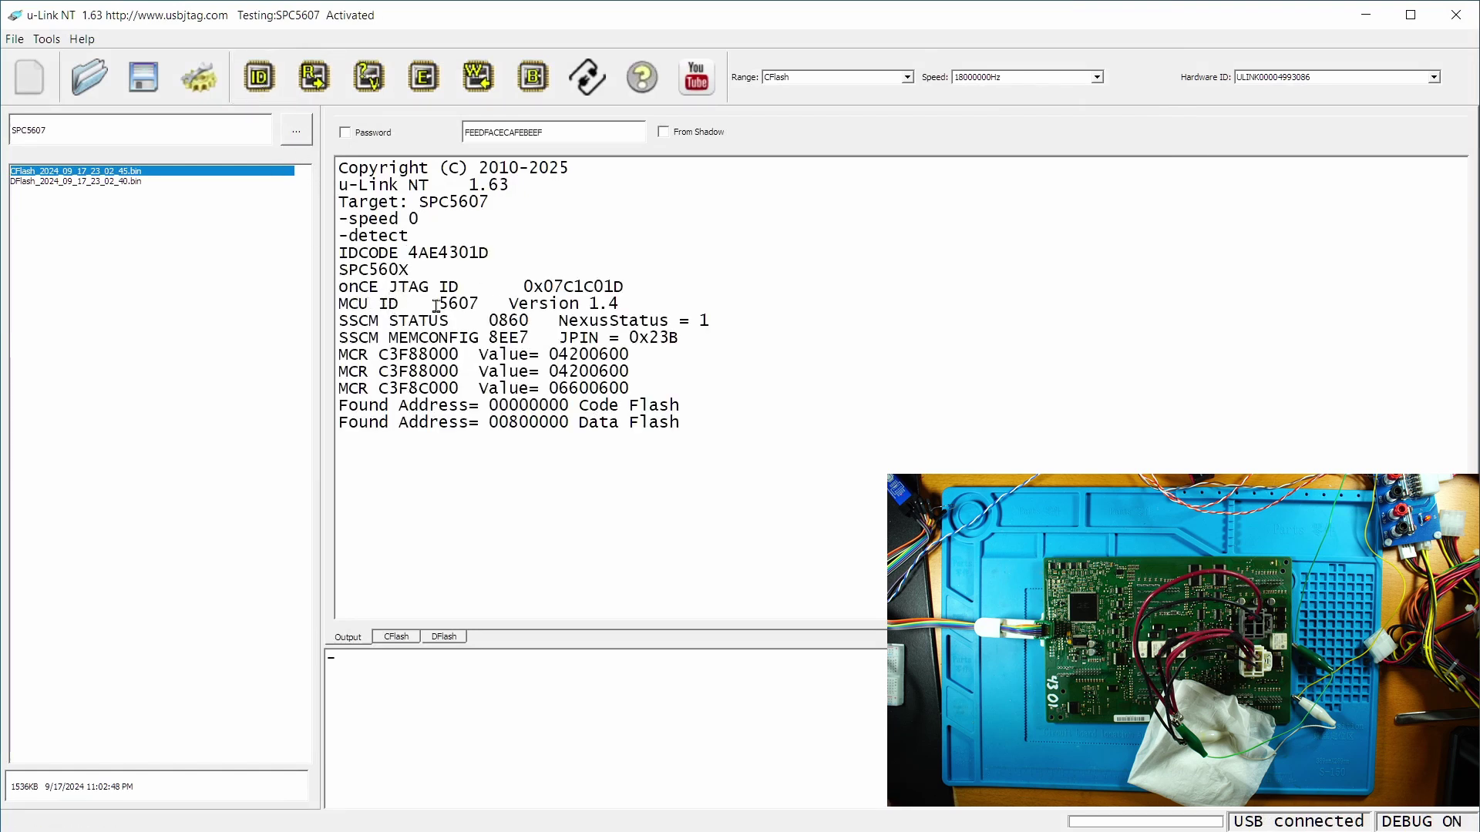
{"action": "left_click_drag", "start_coordinate": [438, 306], "coordinate": [456, 306]}
- Read and verify the SPC5607's CFlash, saving the dump as a binary file in the SPC5607 folder under its suggested name
{"action": "left_click", "coordinate": [314, 90]}
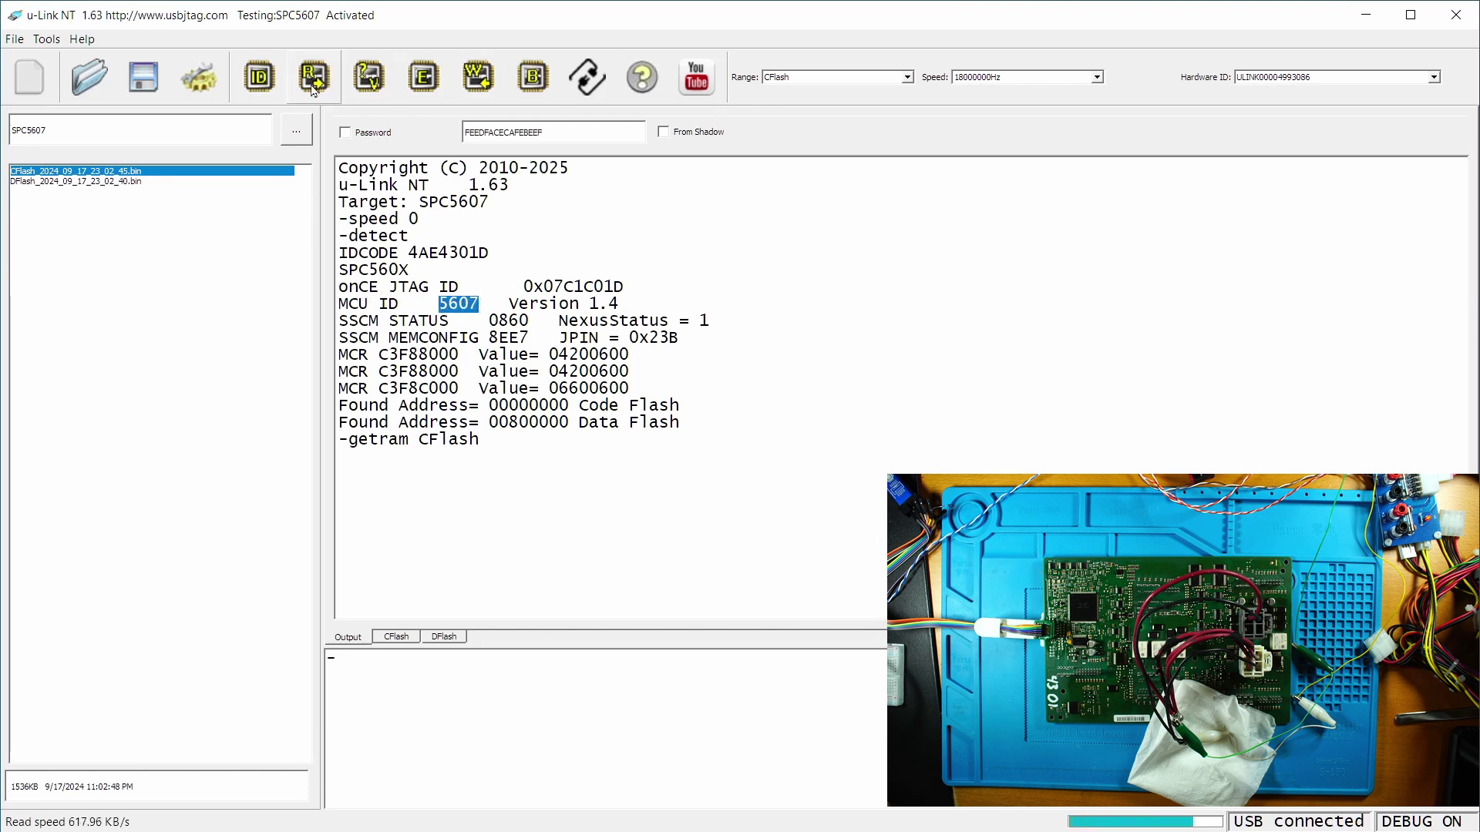
{"action": "left_click", "coordinate": [378, 78]}
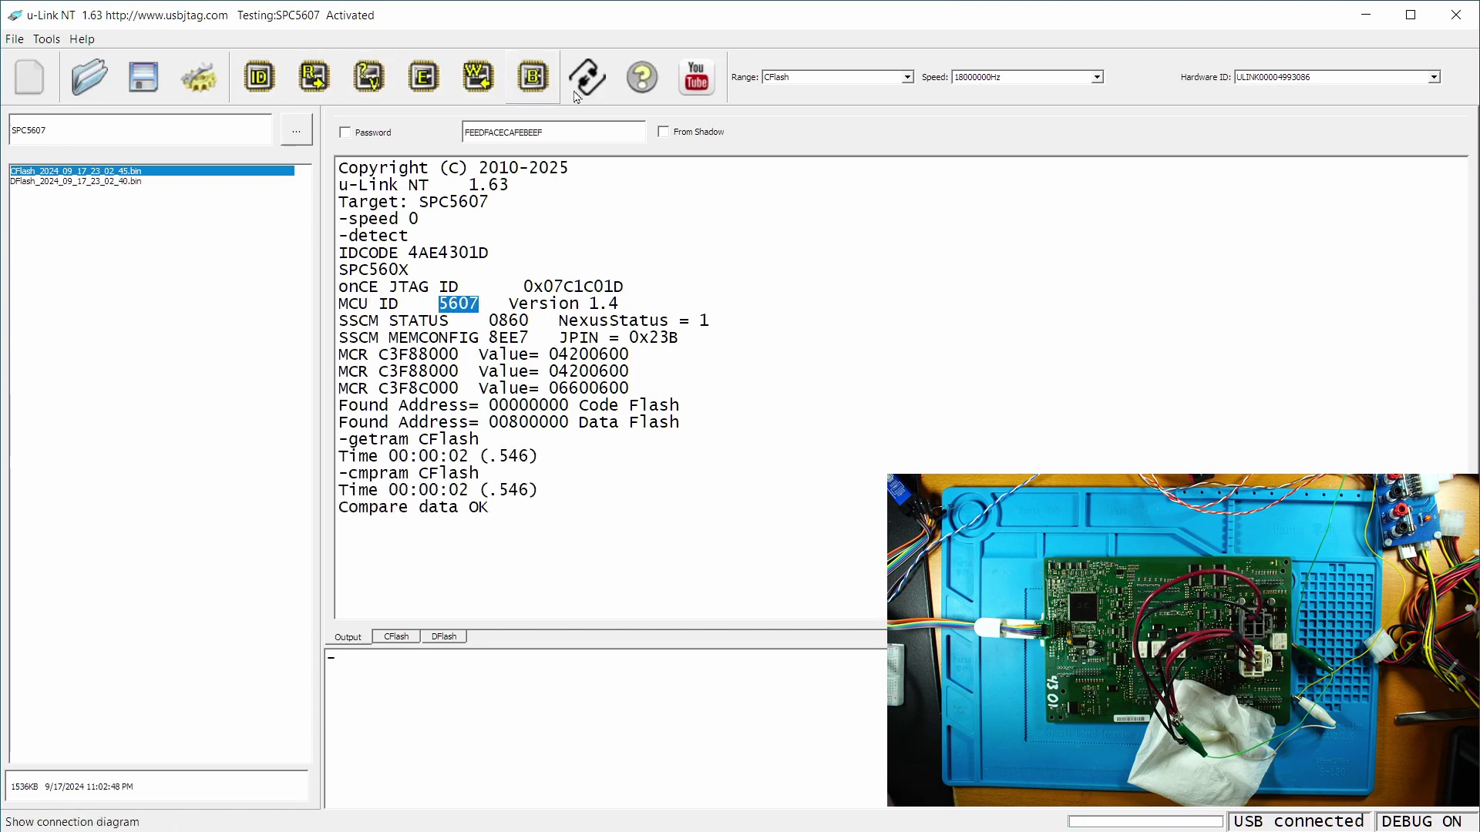
{"action": "left_click", "coordinate": [143, 78]}
{"action": "key", "text": "Return"}
- Read and verify the SPC5607's DFlash, saving the dump as a binary file in the SPC5607 folder under its suggested name
{"action": "left_click", "coordinate": [863, 77]}
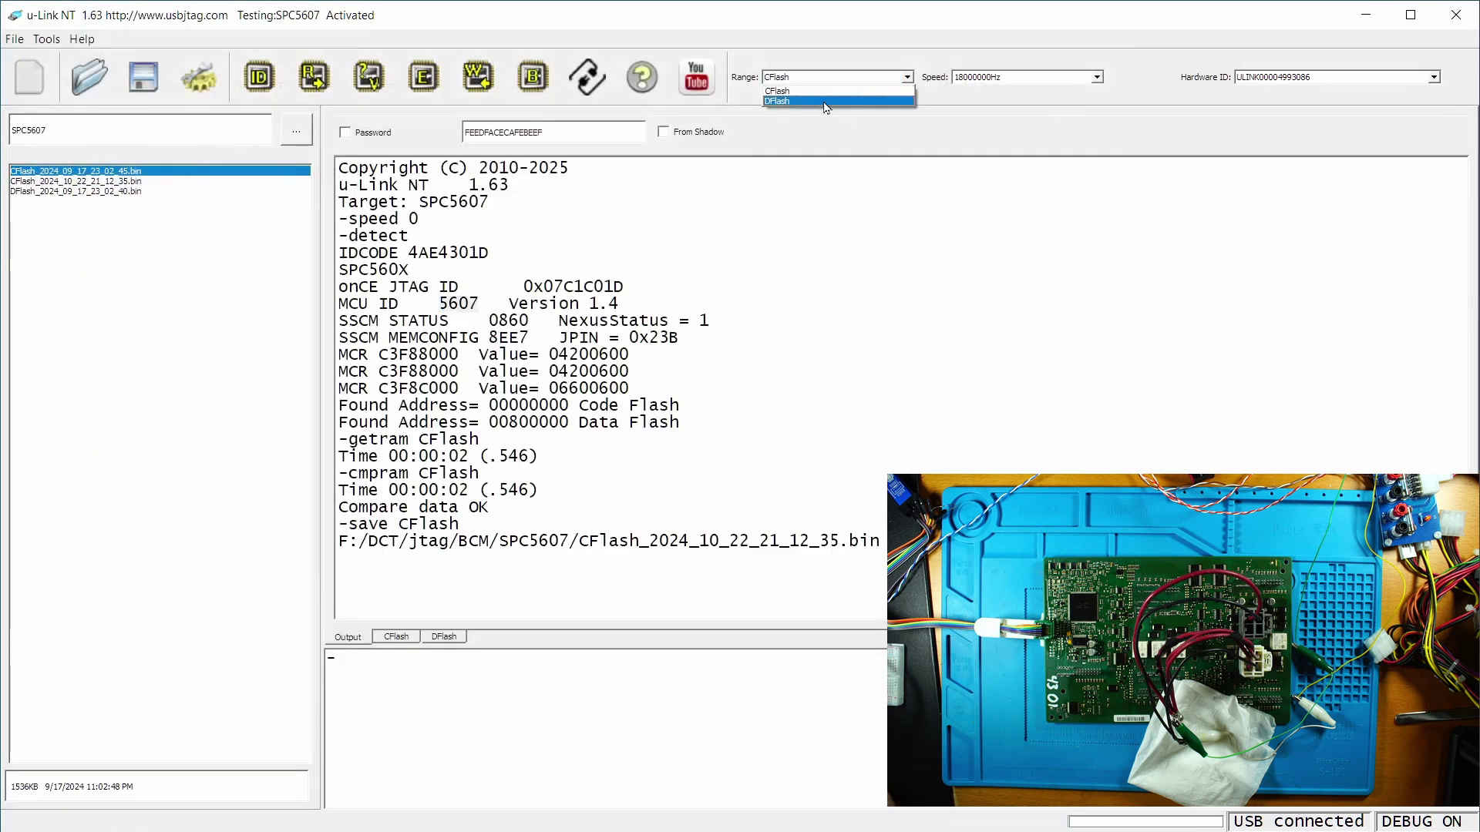
{"action": "left_click", "coordinate": [828, 106]}
{"action": "left_click", "coordinate": [313, 93]}
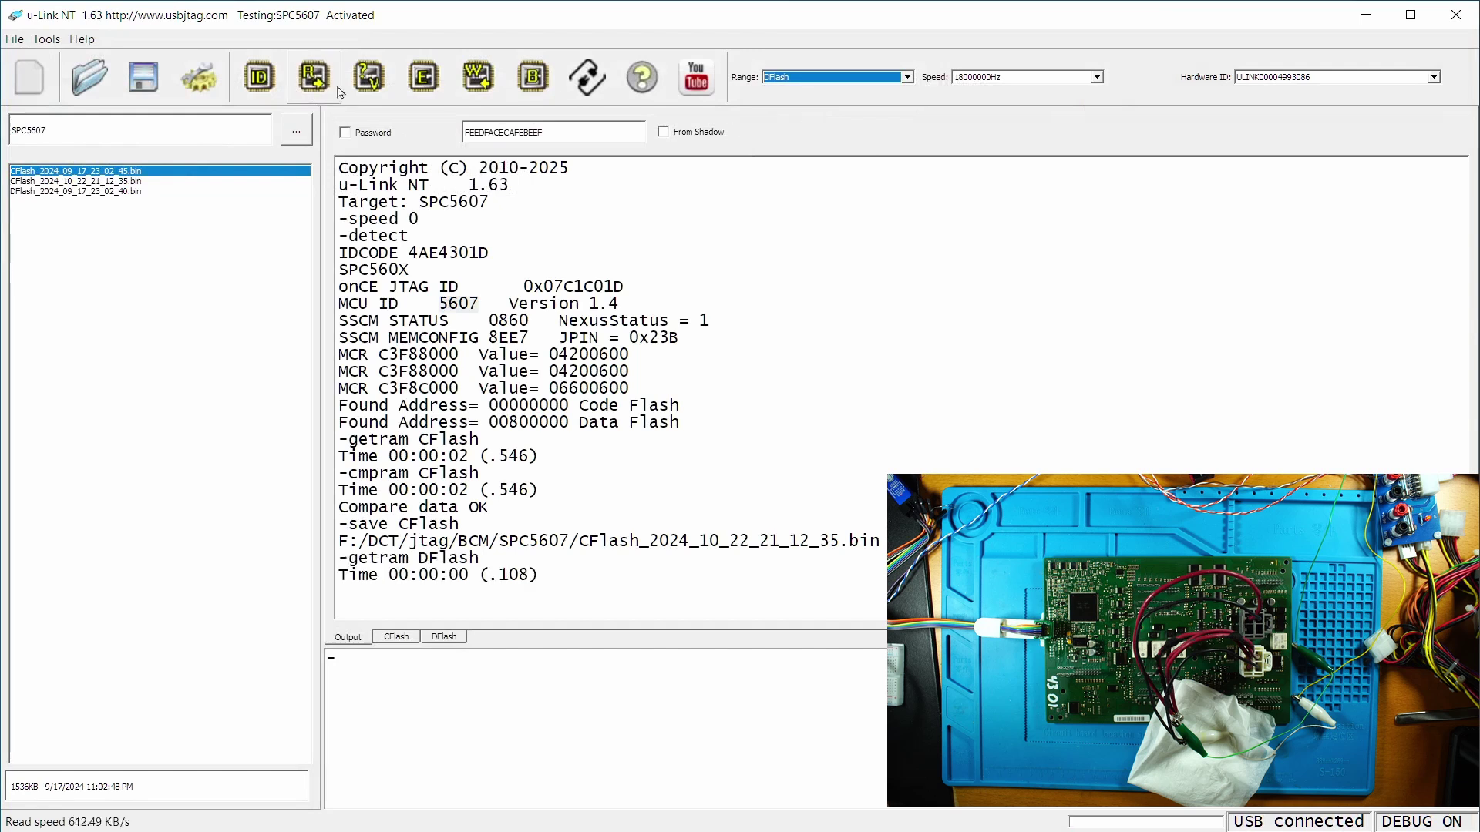
{"action": "left_click", "coordinate": [376, 94]}
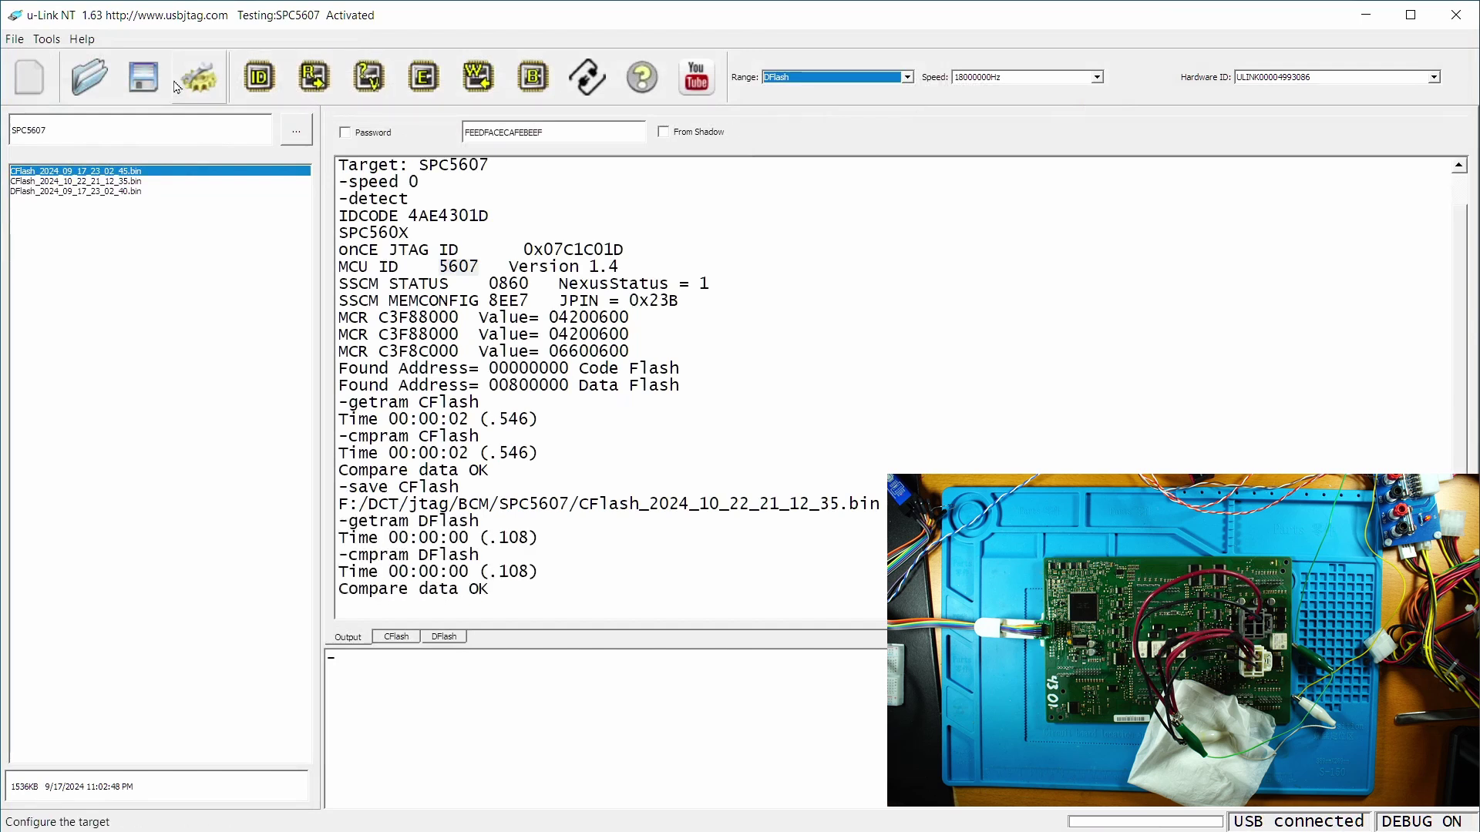
{"action": "left_click", "coordinate": [139, 86]}
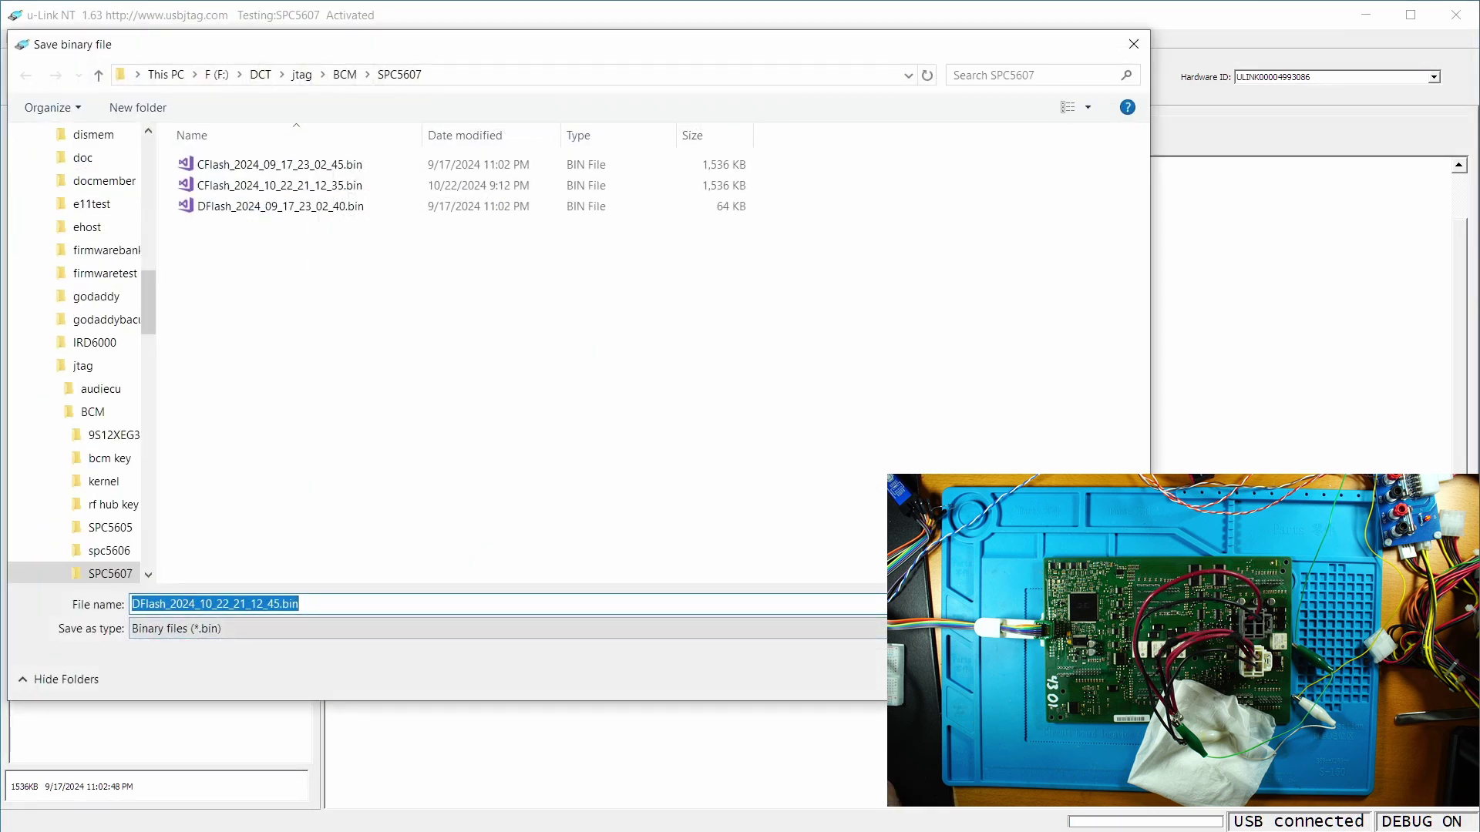
{"action": "key", "text": "Return"}
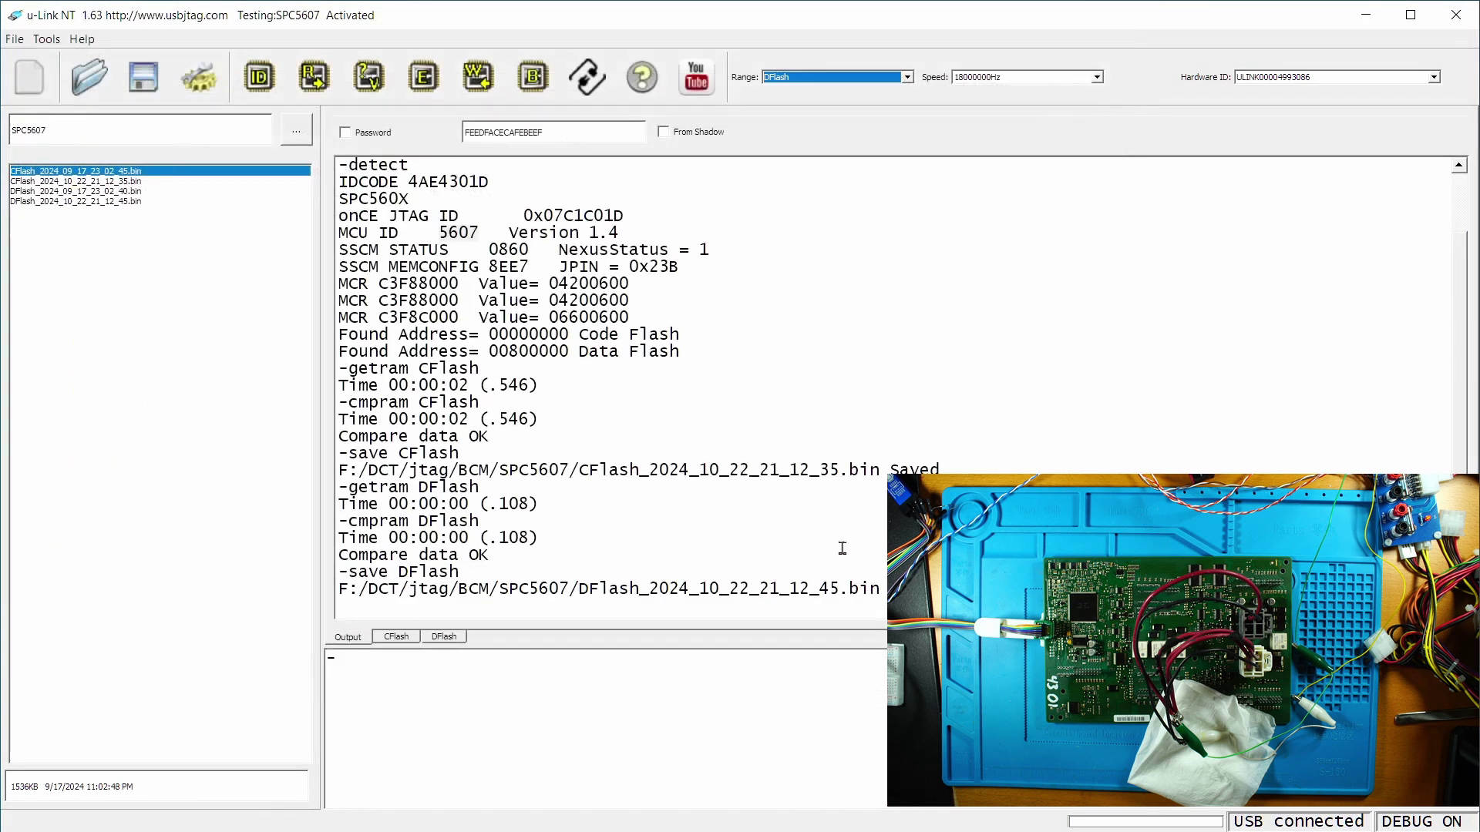